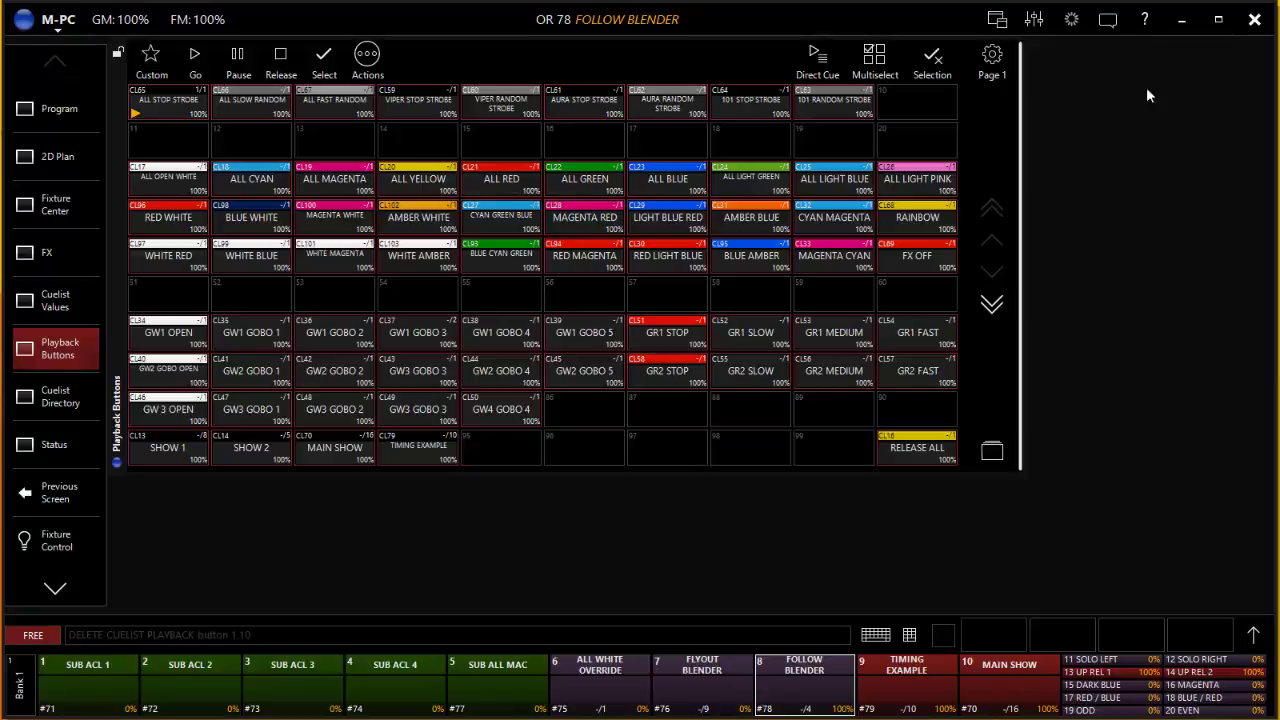
# Show the playback faders panel over the M-PC playback buttons grid
pyautogui.click(1034, 22)
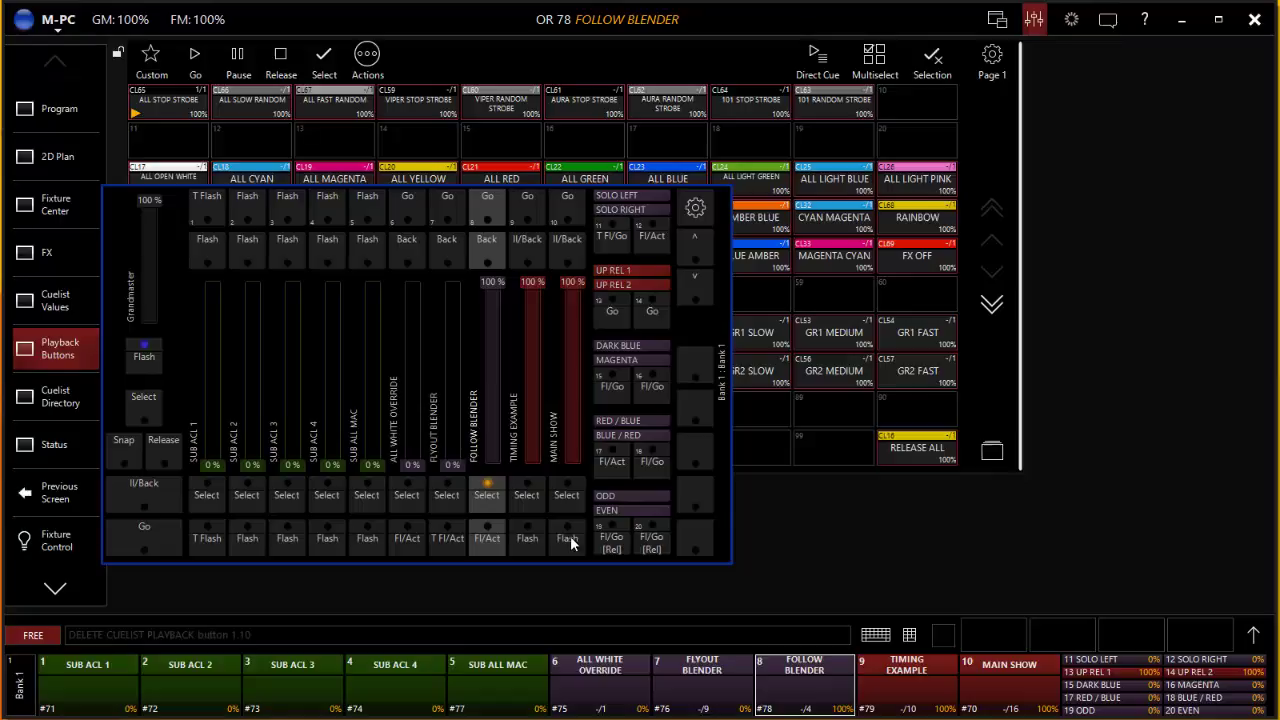
# Test Main Show with Go to a later cue and Release, then switch to RD/MPCTools
pyautogui.click(569, 205)
pyautogui.click(570, 210)
pyautogui.click(163, 446)
pyautogui.click(581, 207)
pyautogui.hotkey('alt', 'Tab')
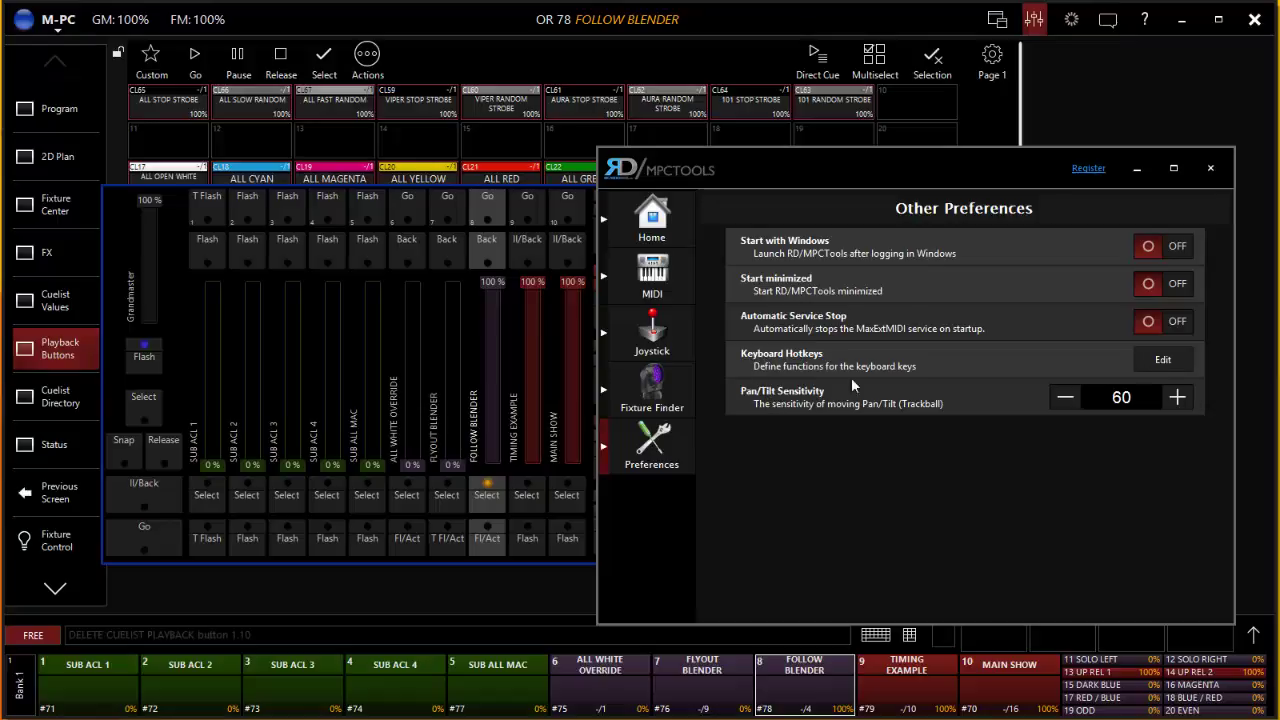
# Open the keyboard hotkeys editor and select the F16 key
pyautogui.click(1145, 362)
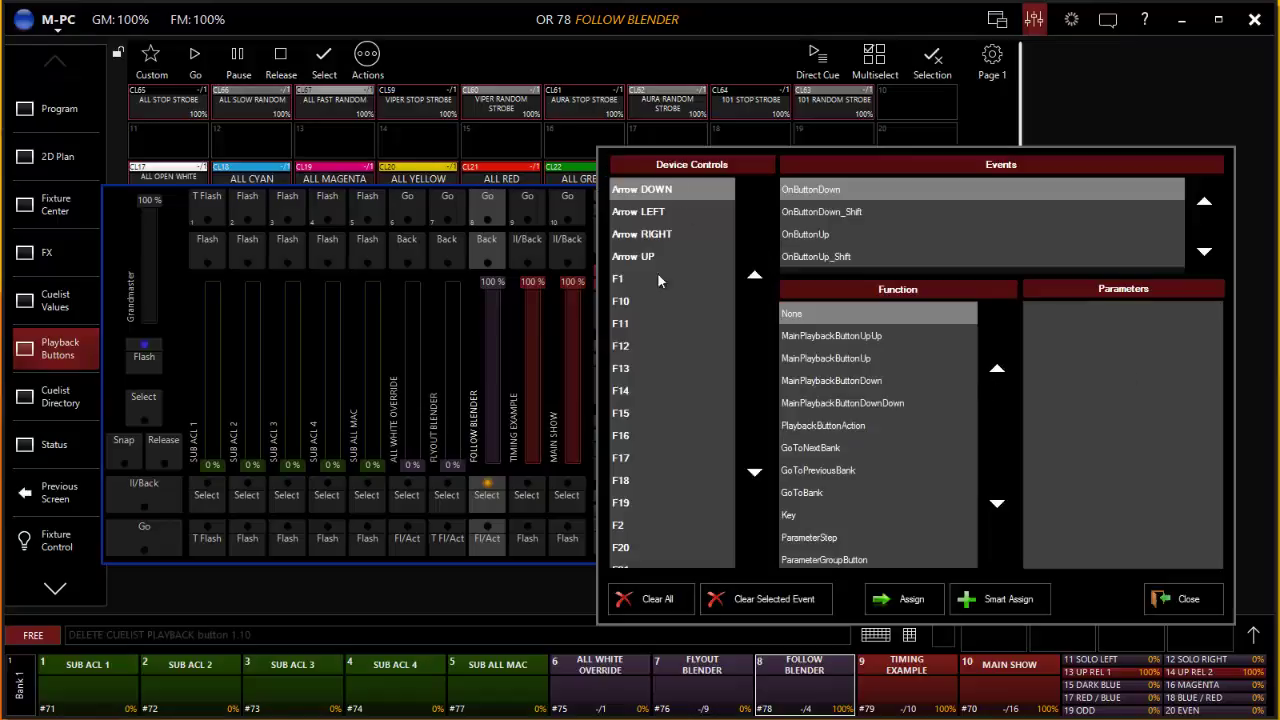
pyautogui.click(622, 432)
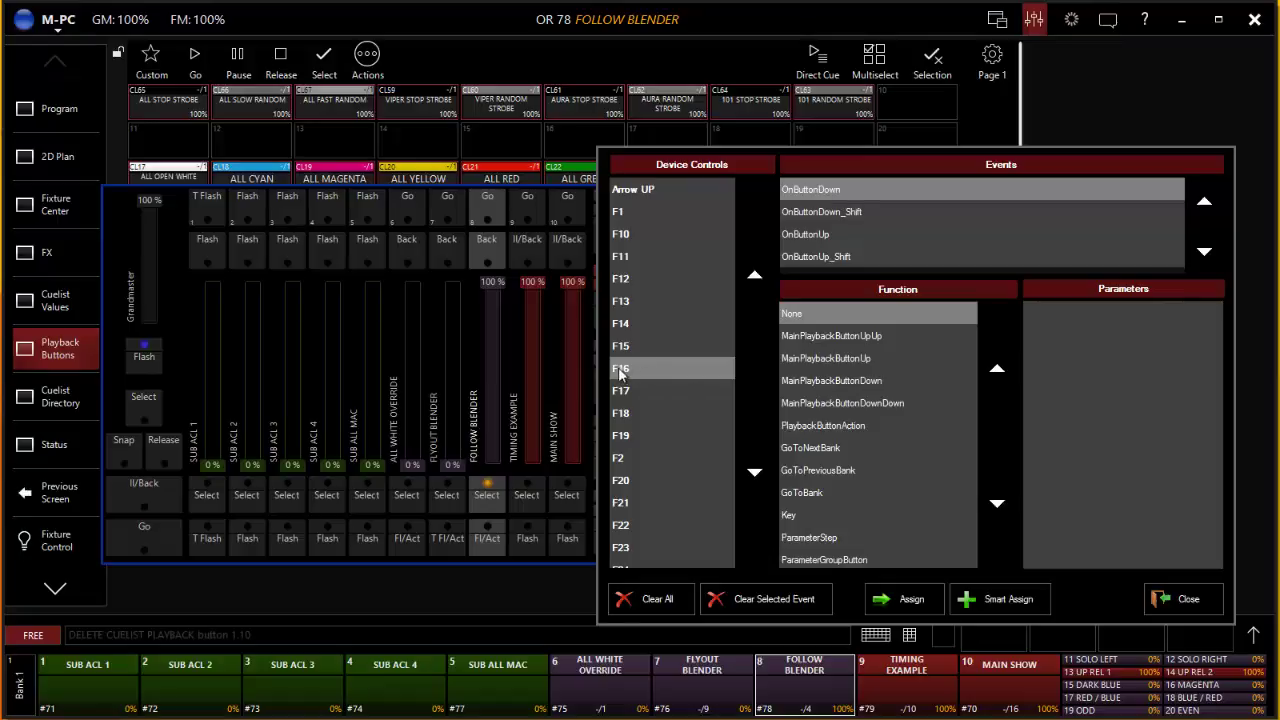
# Review F16's OnButtonDown, OnButtonUp and Shift event entries
pyautogui.click(822, 235)
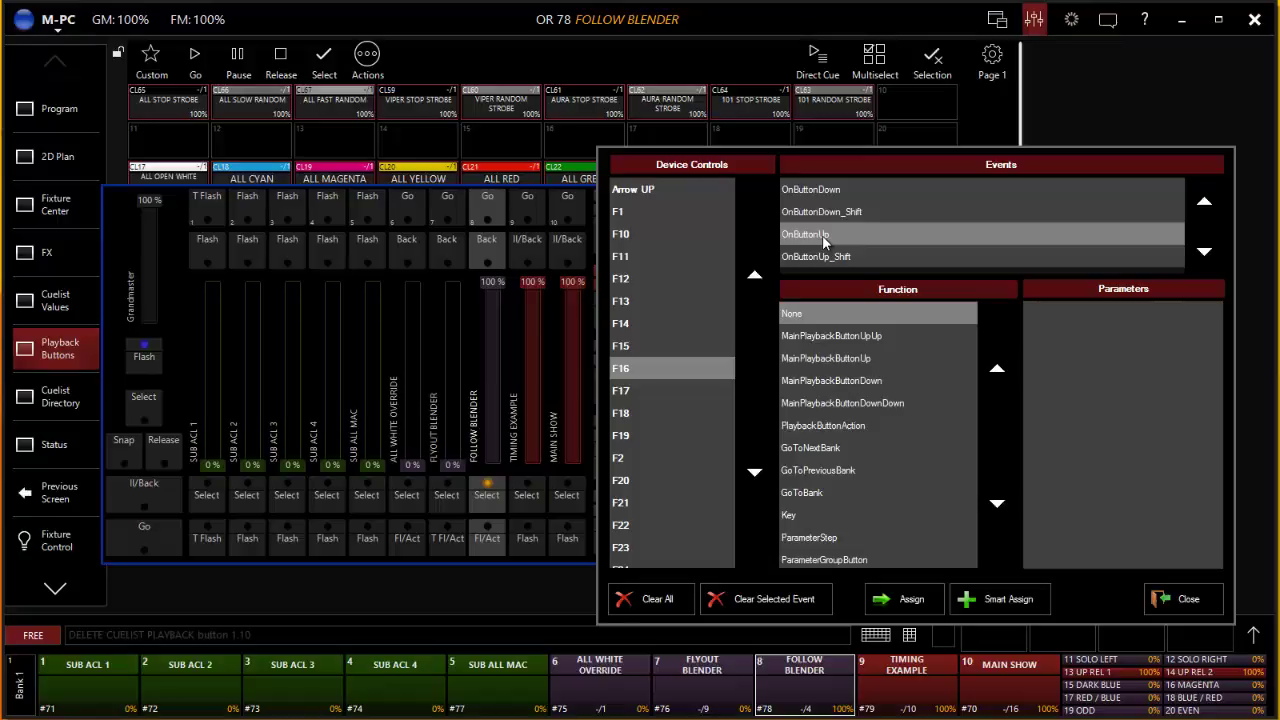
pyautogui.click(847, 213)
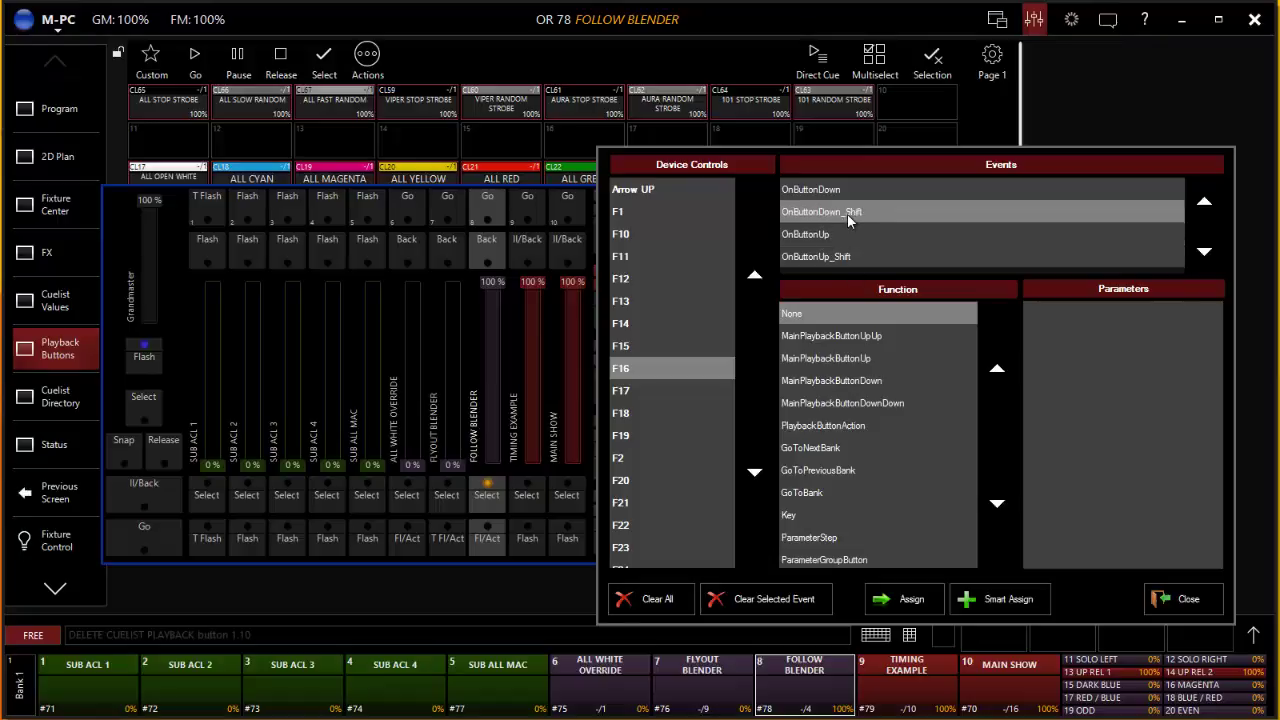
pyautogui.click(845, 257)
pyautogui.click(855, 207)
pyautogui.click(845, 258)
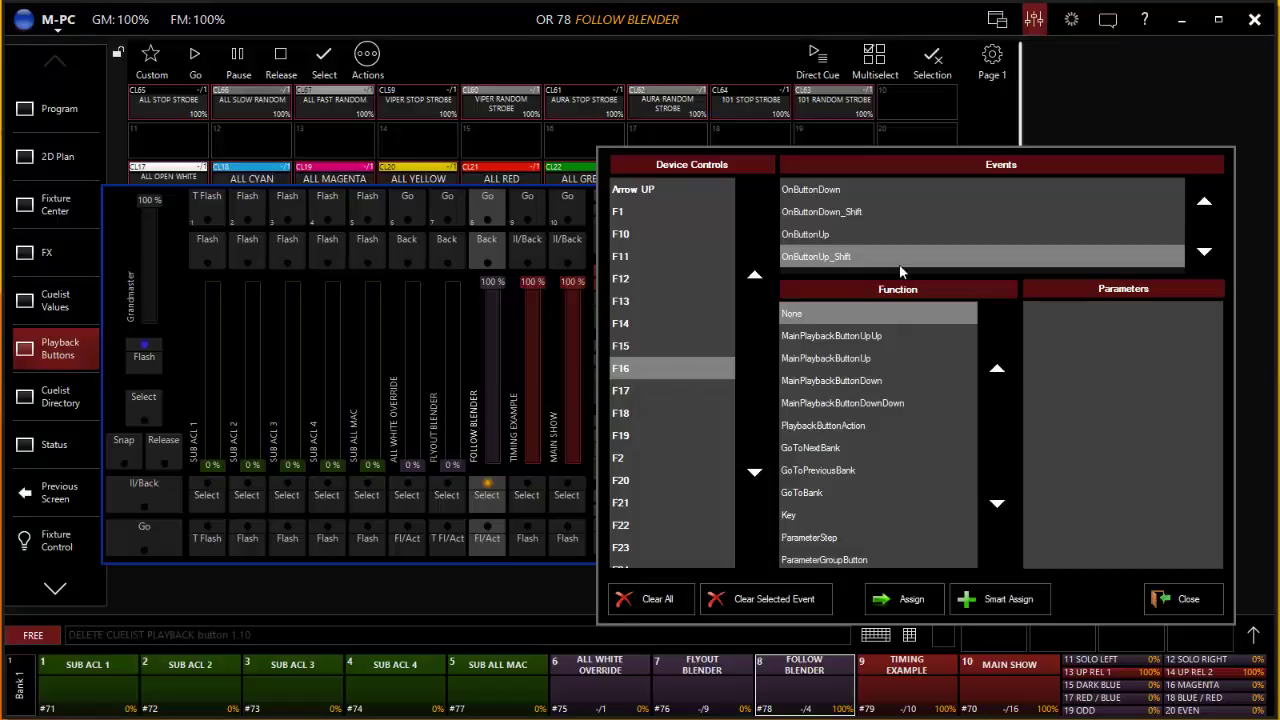
pyautogui.click(825, 190)
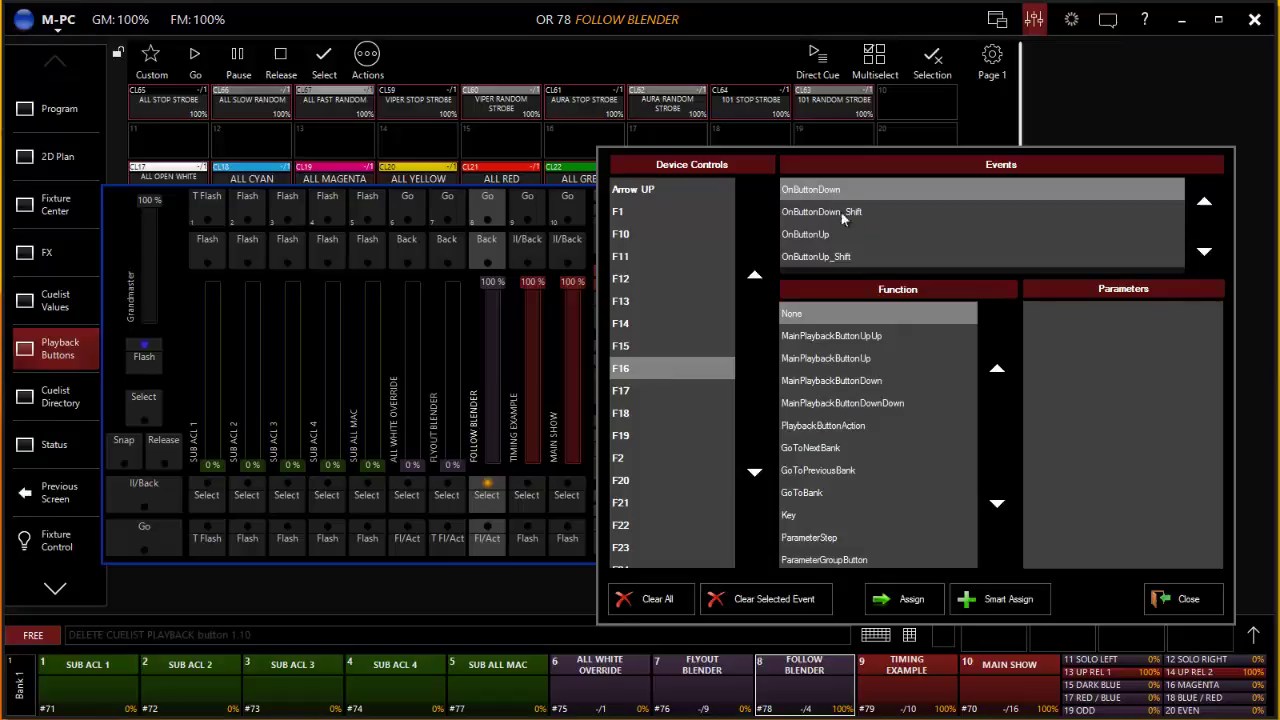
pyautogui.click(834, 212)
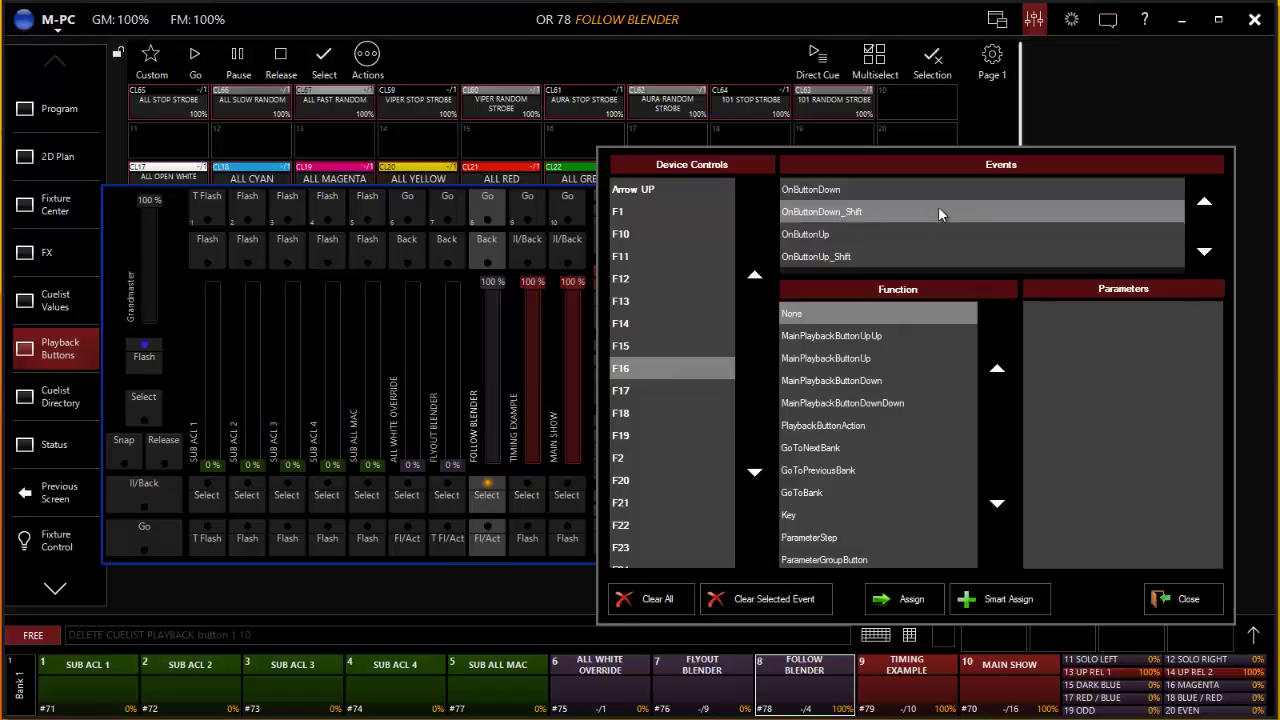
pyautogui.click(845, 191)
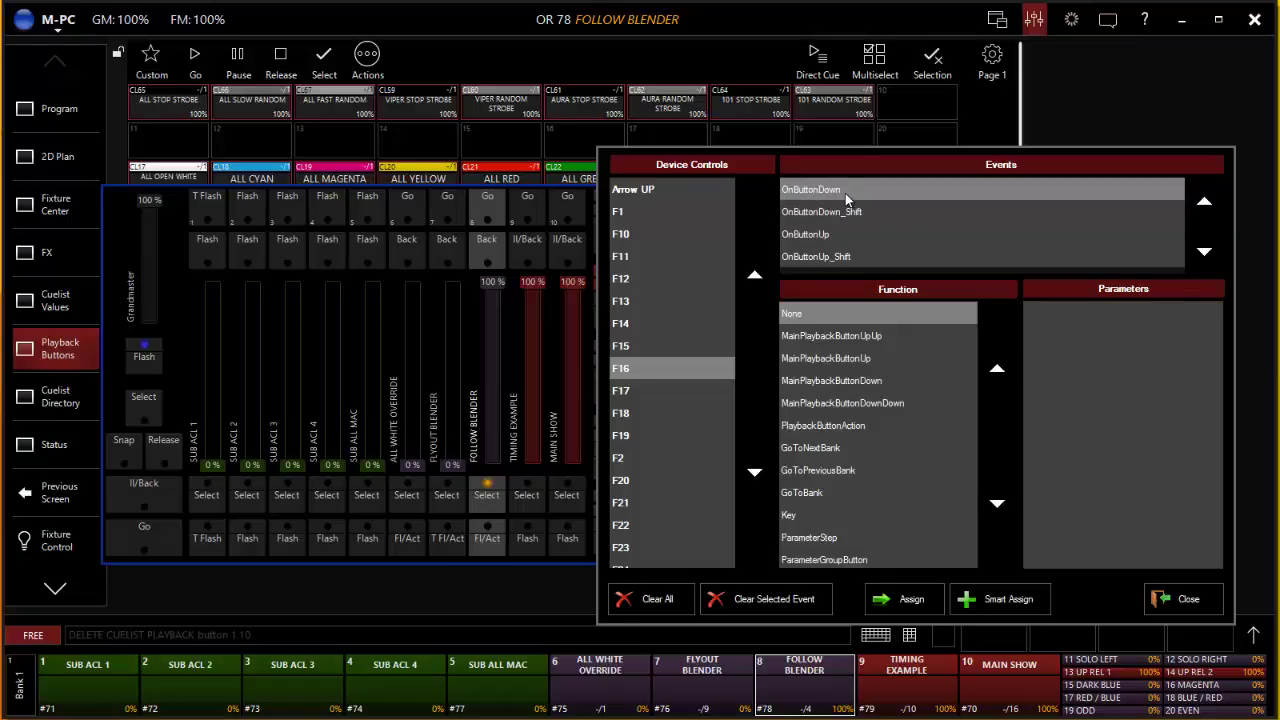
pyautogui.click(830, 233)
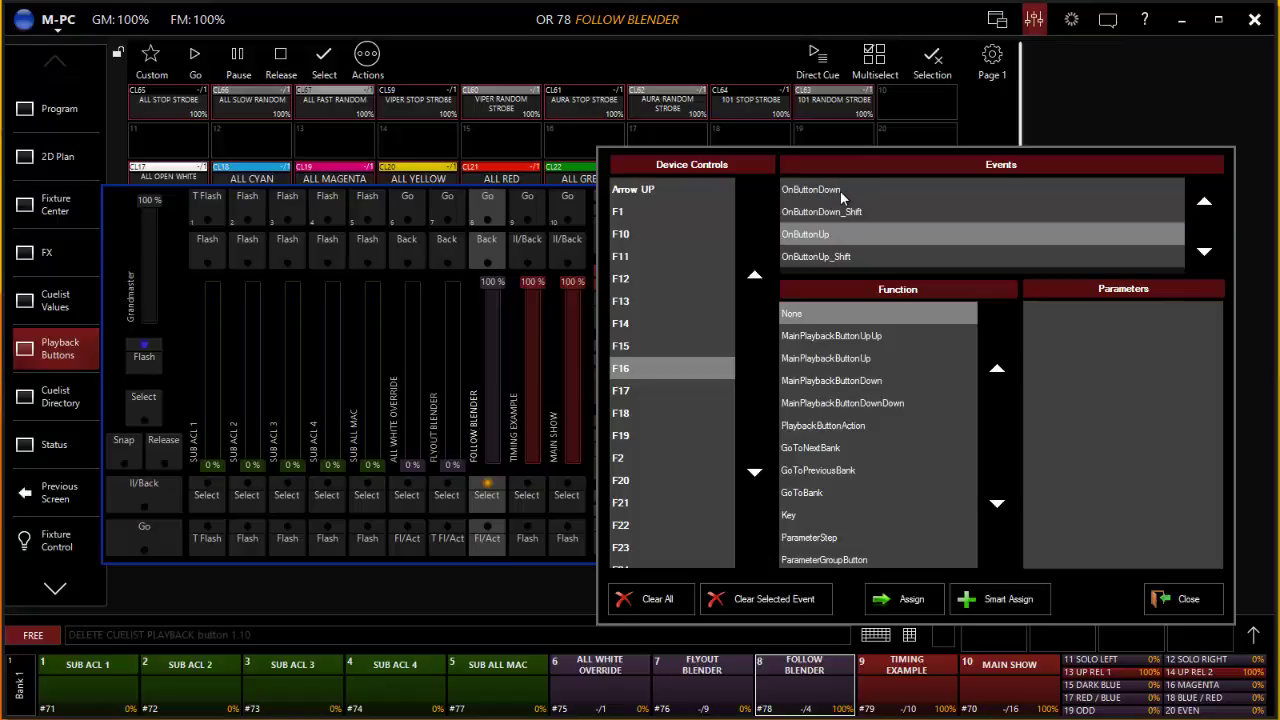
pyautogui.click(841, 192)
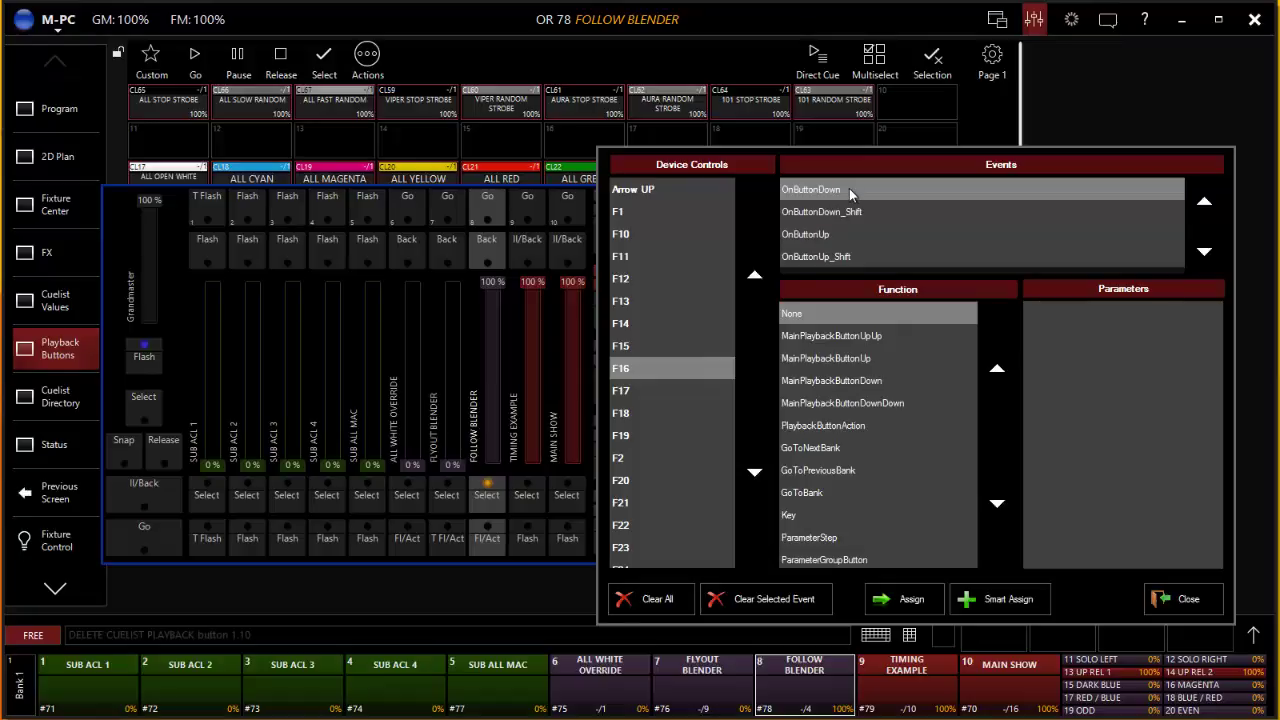
pyautogui.click(847, 233)
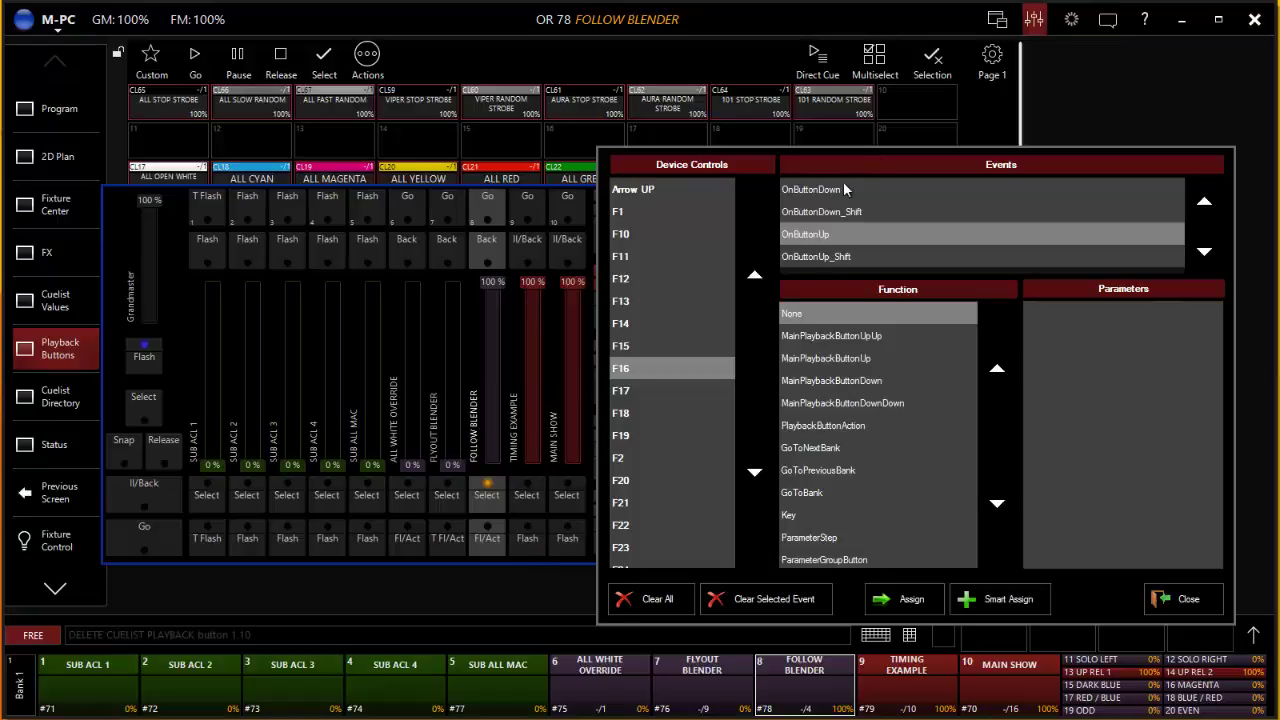
# Select F16's OnButtonDown event for configuration
pyautogui.scroll(1, 632, 360)
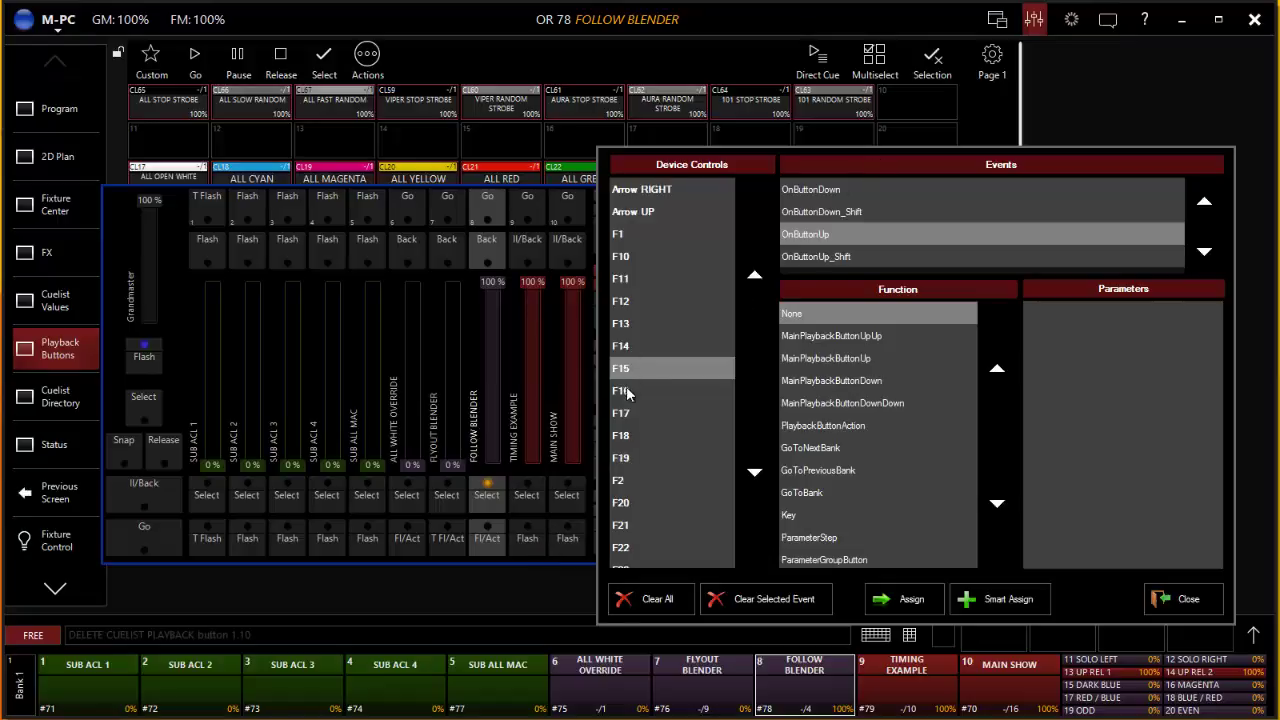
pyautogui.scroll(-1, 627, 394)
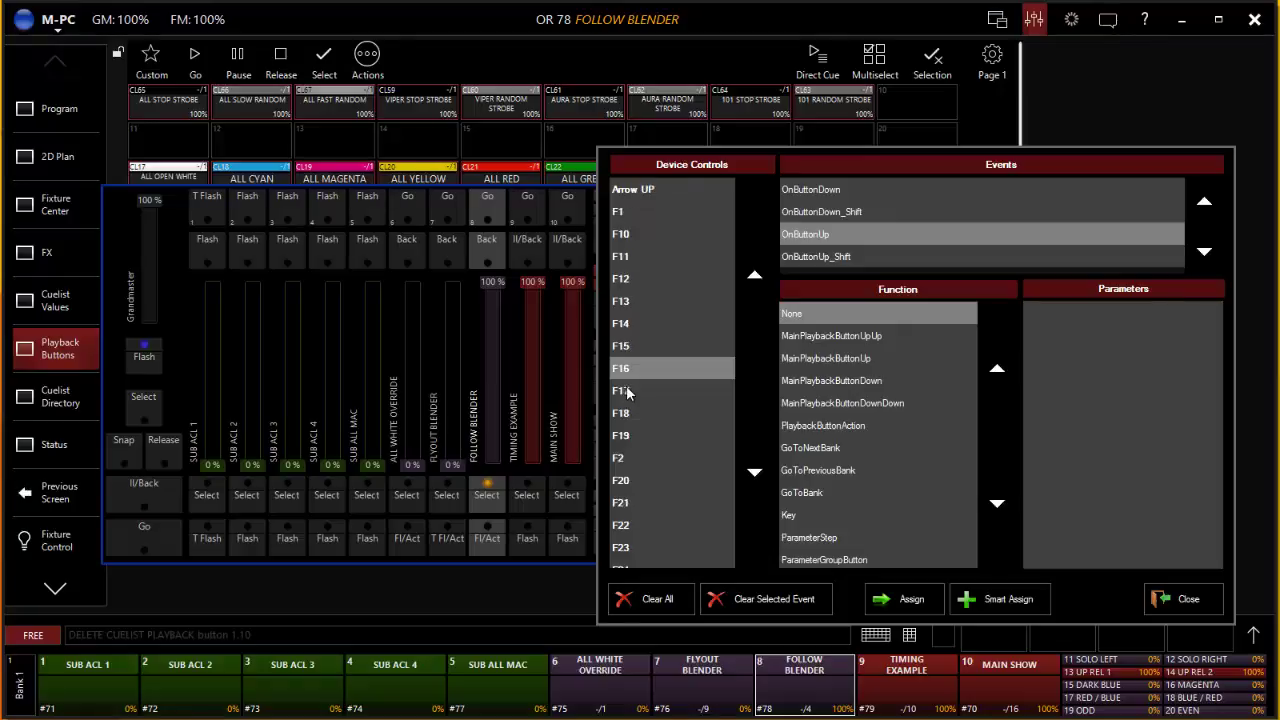
pyautogui.click(839, 195)
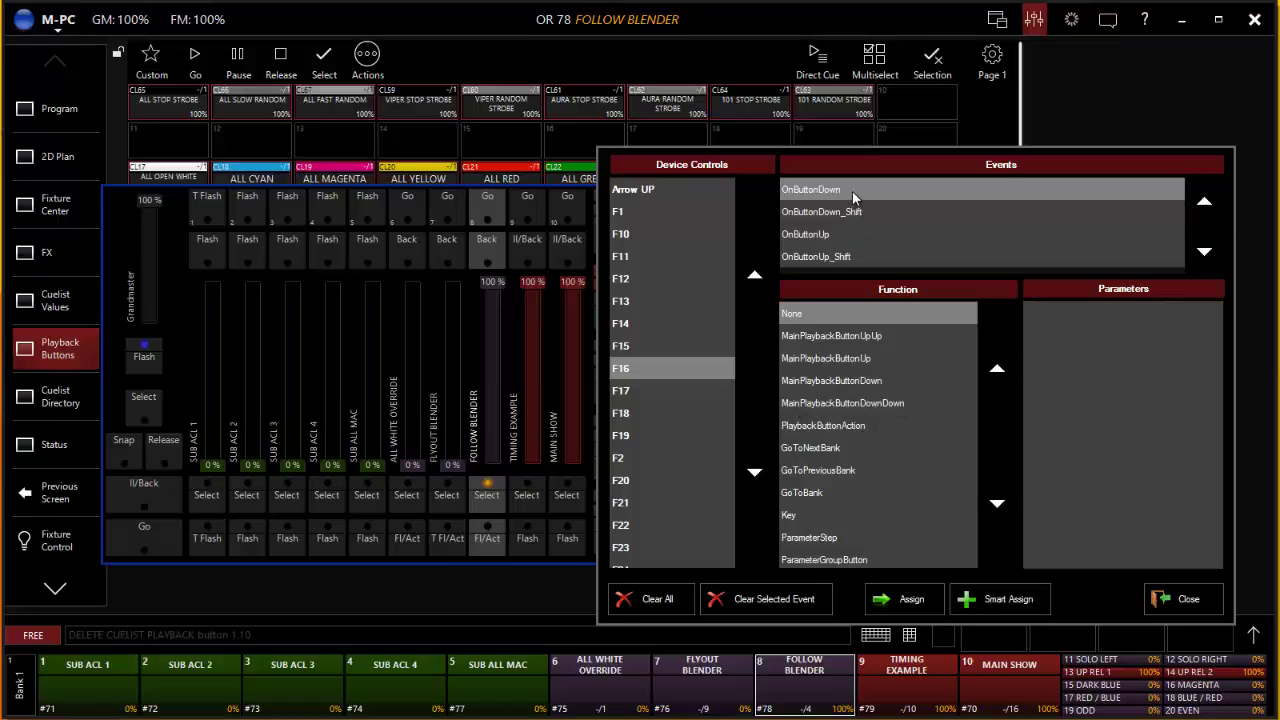
# Assign MainPlaybackButtonDownDown to OnButtonDown with PlaybackNumber 9 and Behaviour Hold
pyautogui.click(865, 403)
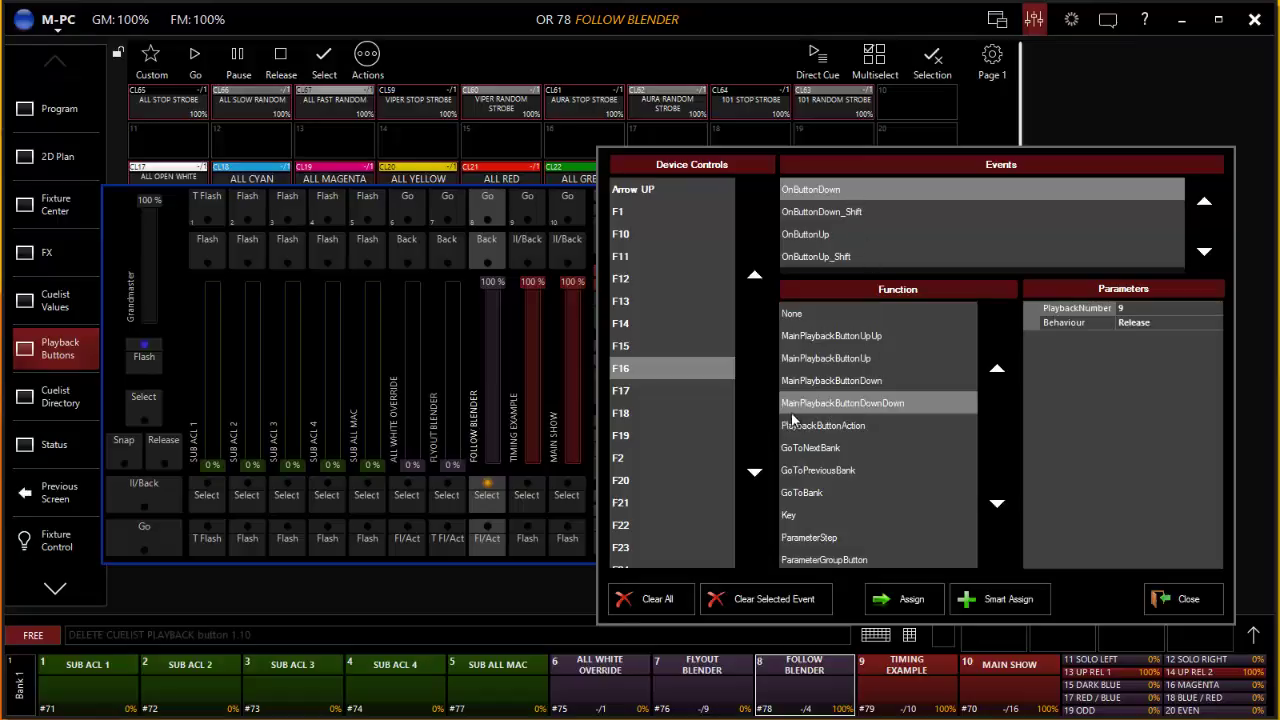
pyautogui.click(1121, 309)
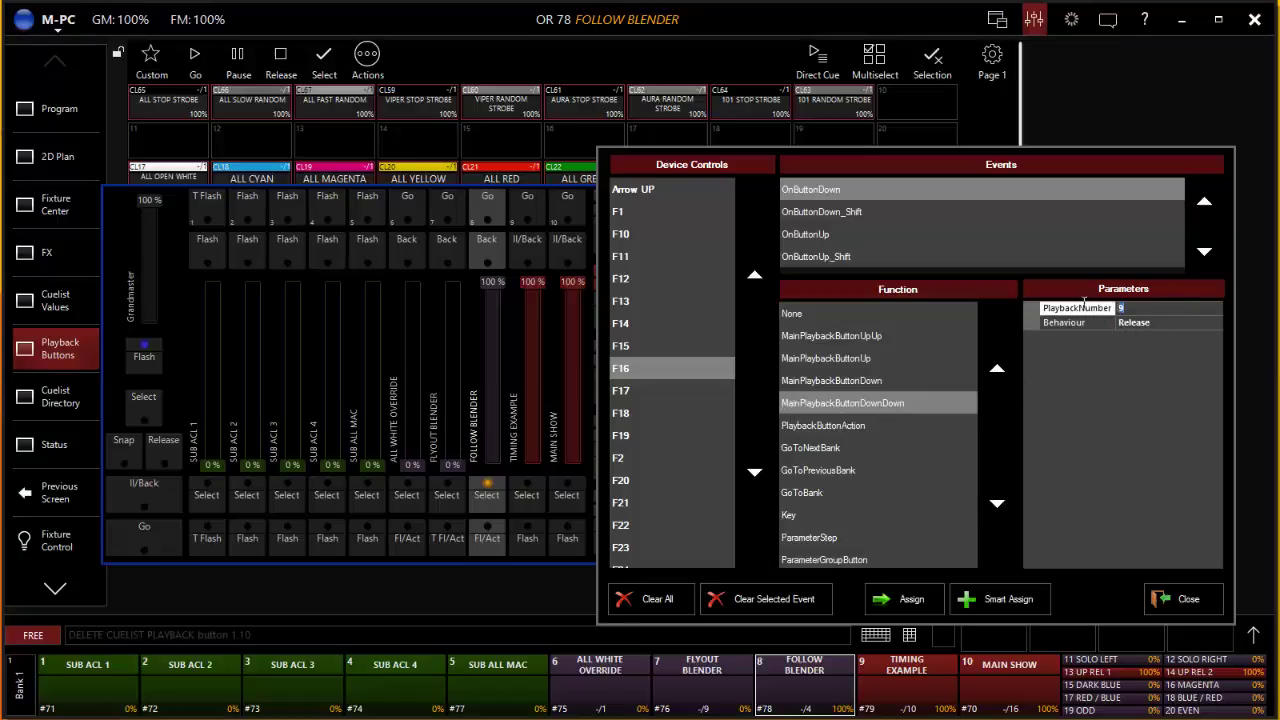
pyautogui.click(1170, 323)
pyautogui.click(1172, 324)
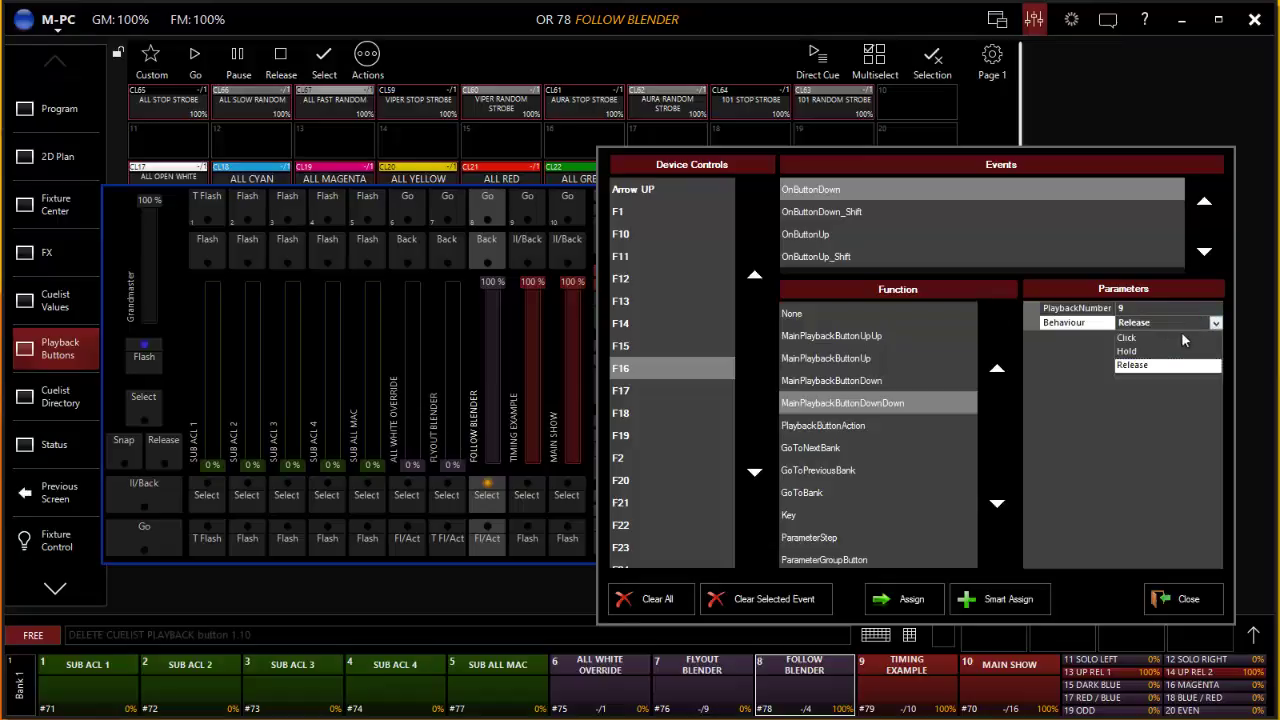
pyautogui.click(1138, 351)
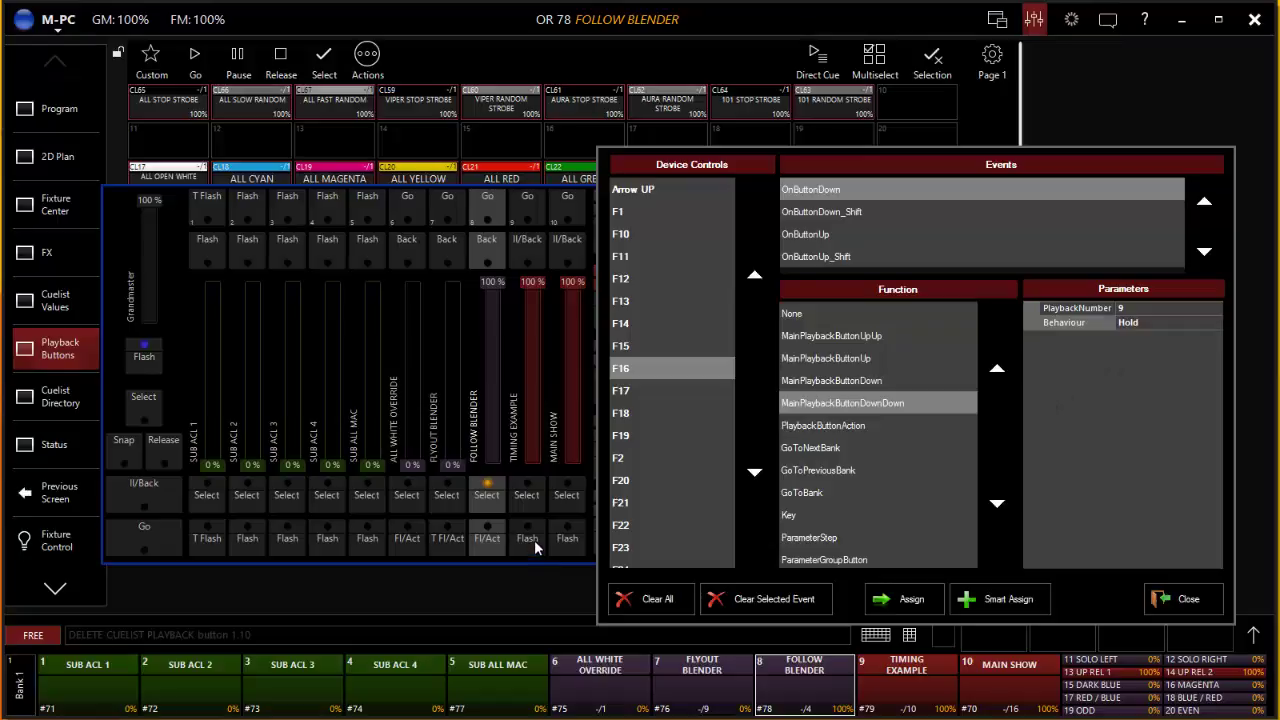
pyautogui.click(905, 600)
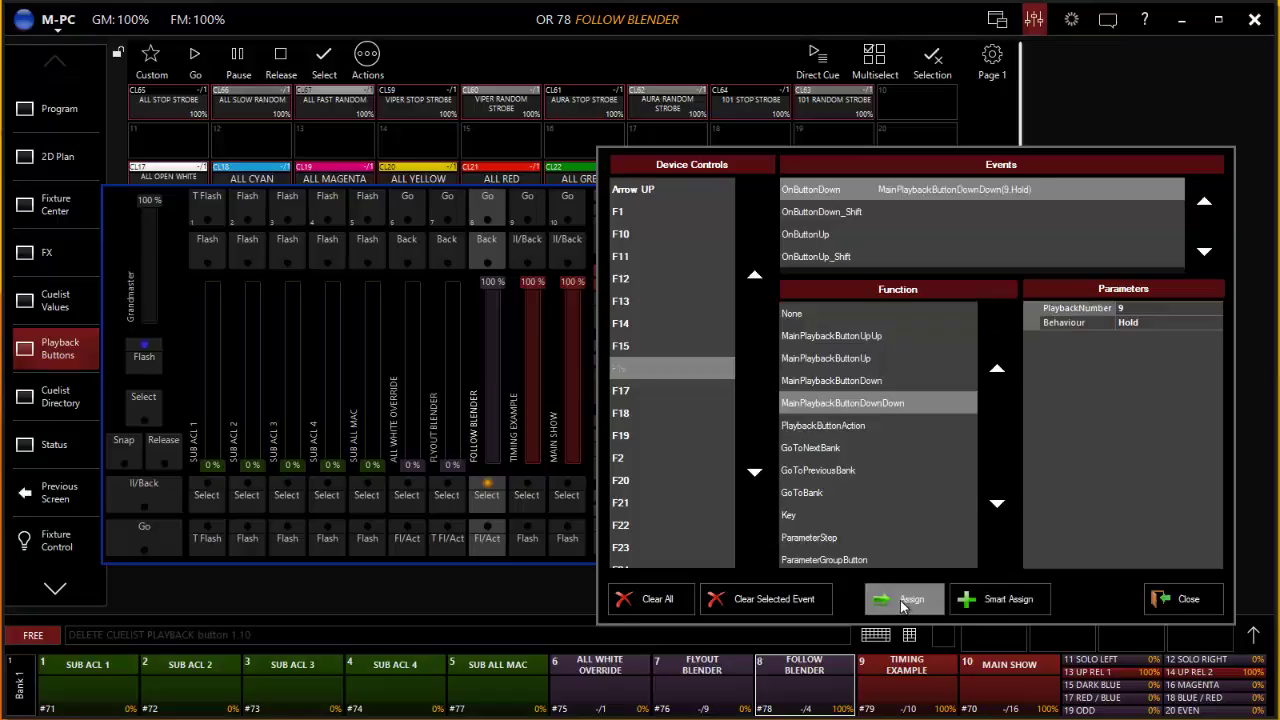
# Assign MainPlaybackButtonDownDown to F16's OnButtonUp with playback 9 and Release behaviour
pyautogui.click(837, 233)
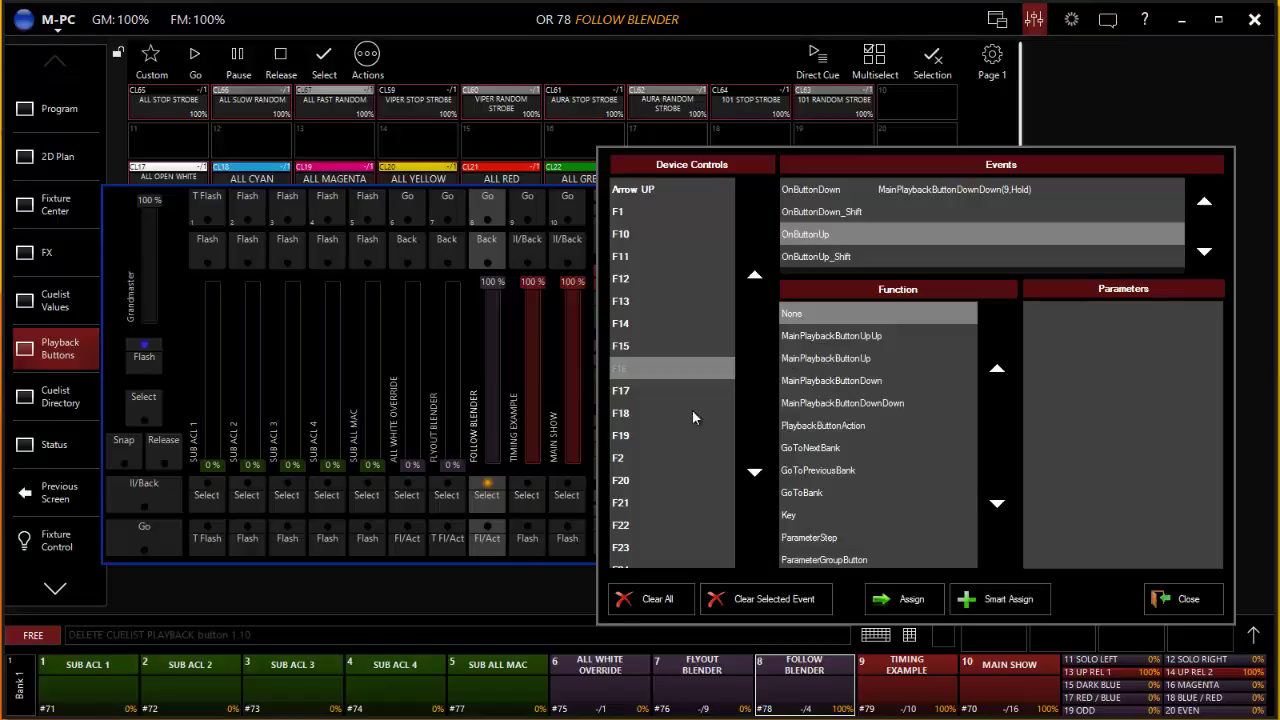
pyautogui.click(864, 406)
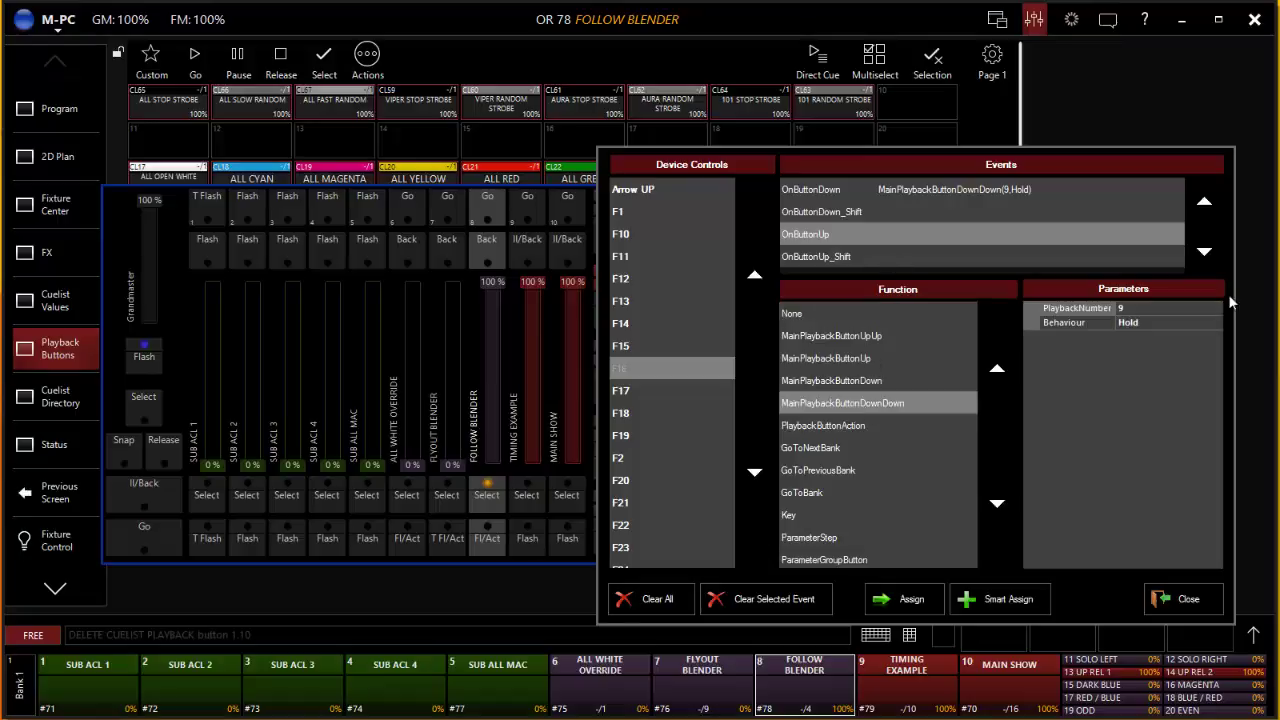
pyautogui.click(1128, 322)
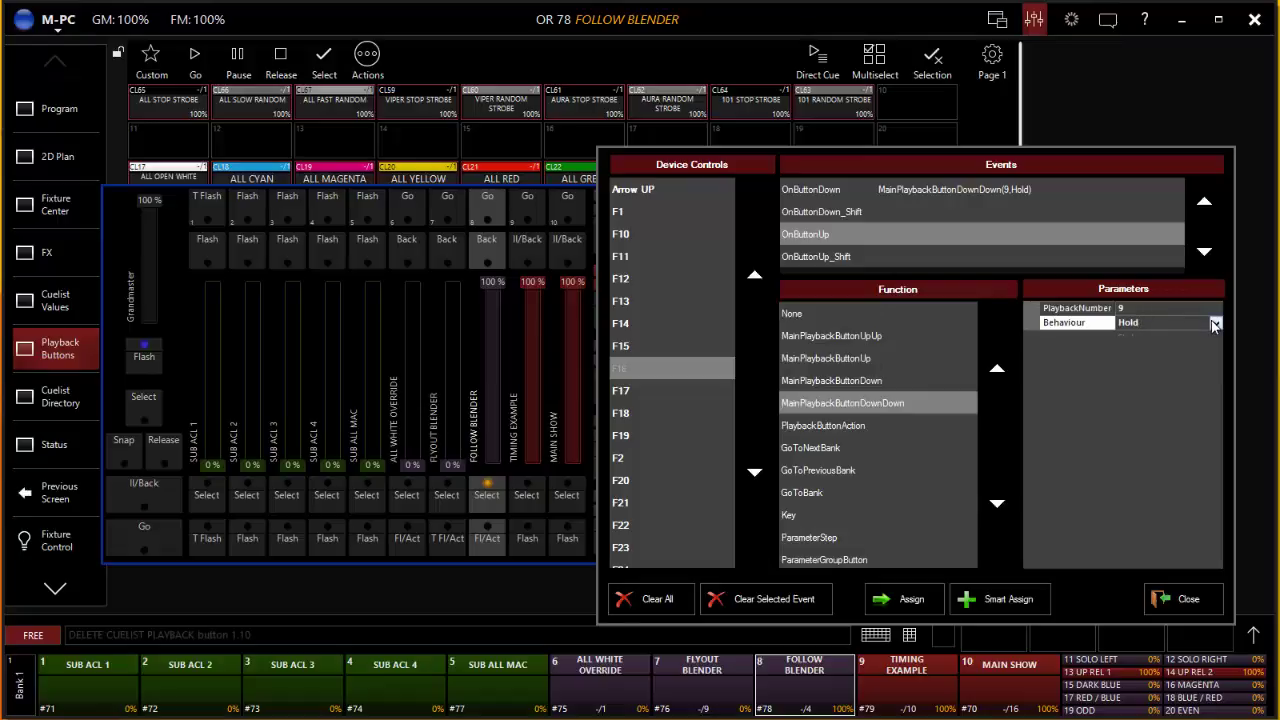
pyautogui.click(1215, 323)
pyautogui.click(1135, 366)
pyautogui.click(911, 597)
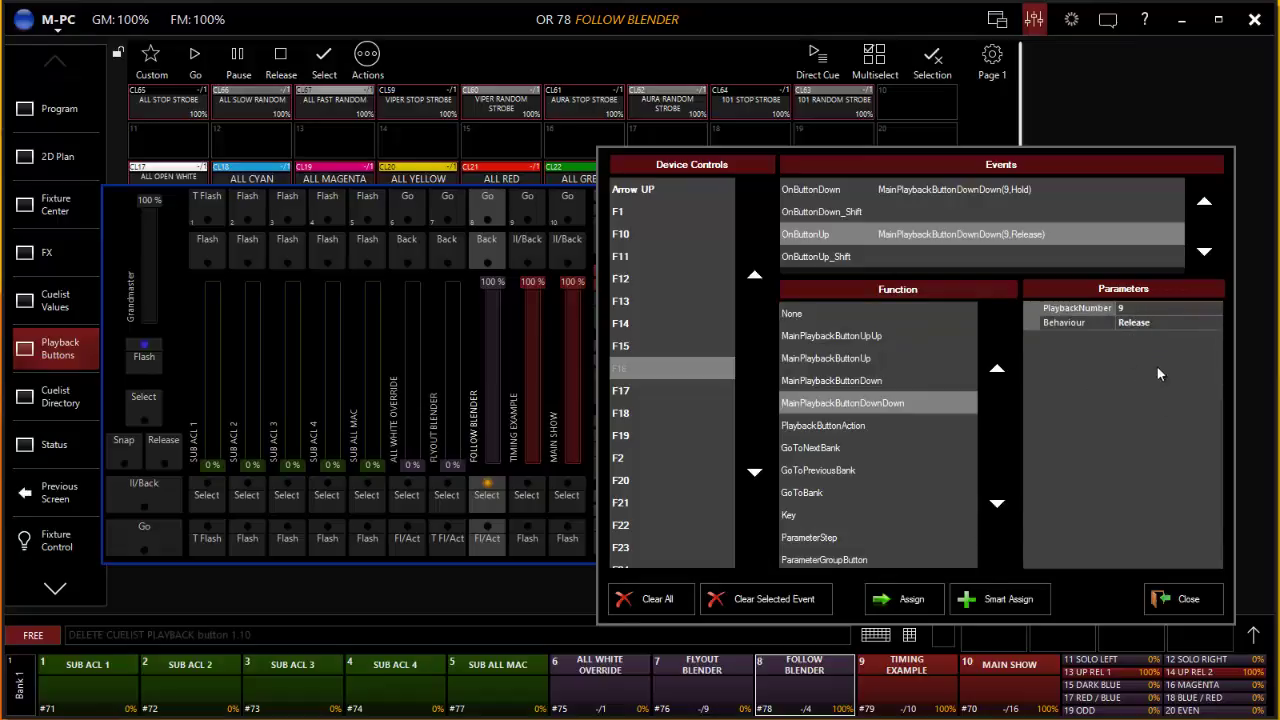
pyautogui.click(1192, 322)
pyautogui.click(1215, 323)
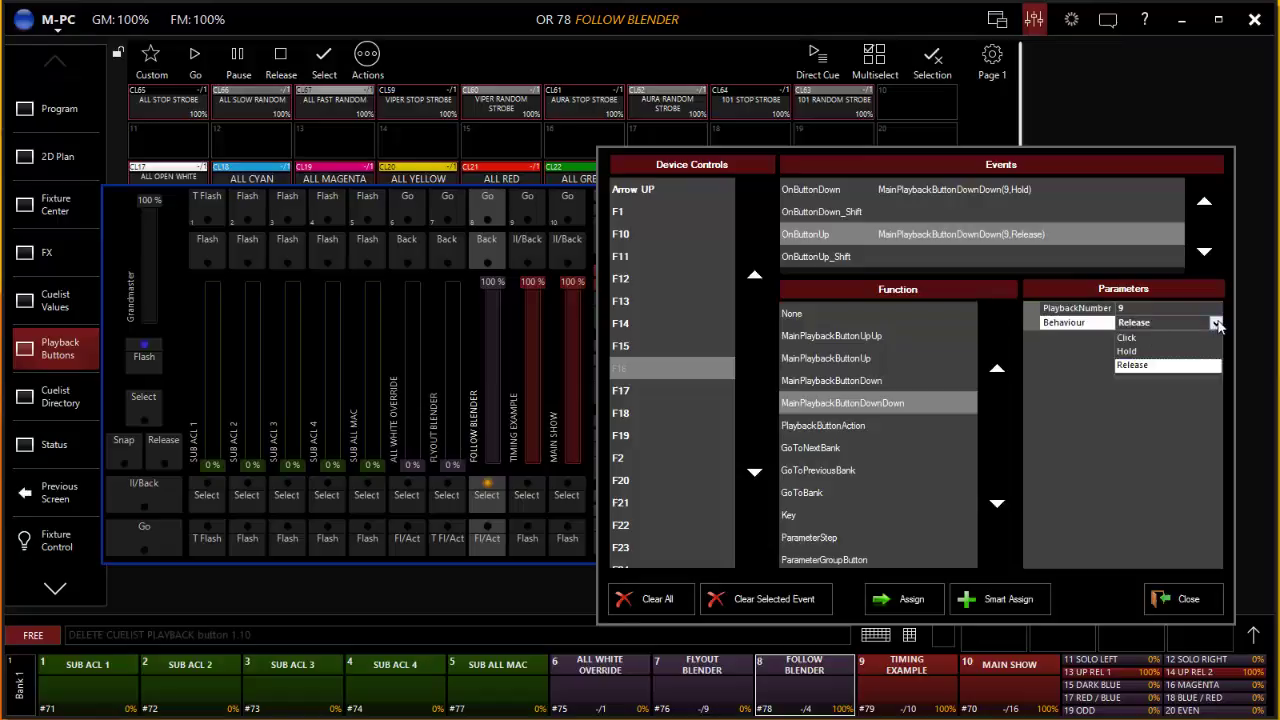
# Verify F16's OnButtonDown Hold and OnButtonUp Release assignments, then close the editor
pyautogui.click(1133, 364)
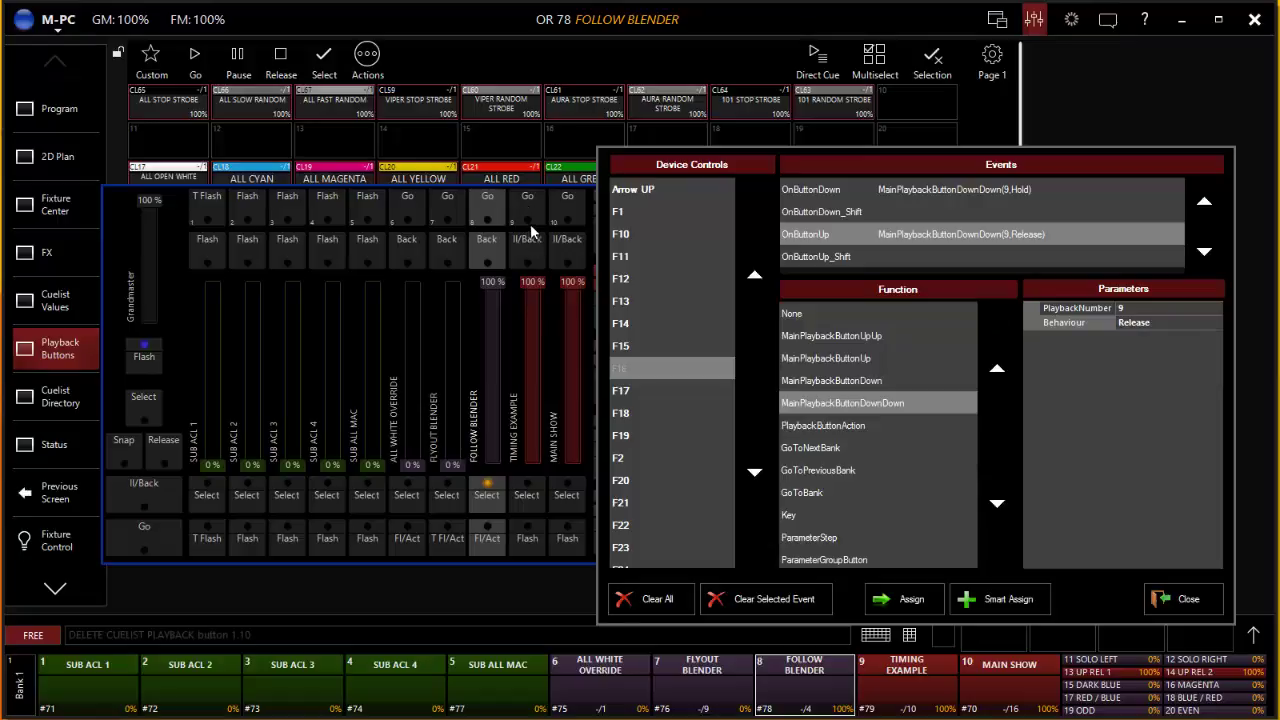
pyautogui.click(832, 191)
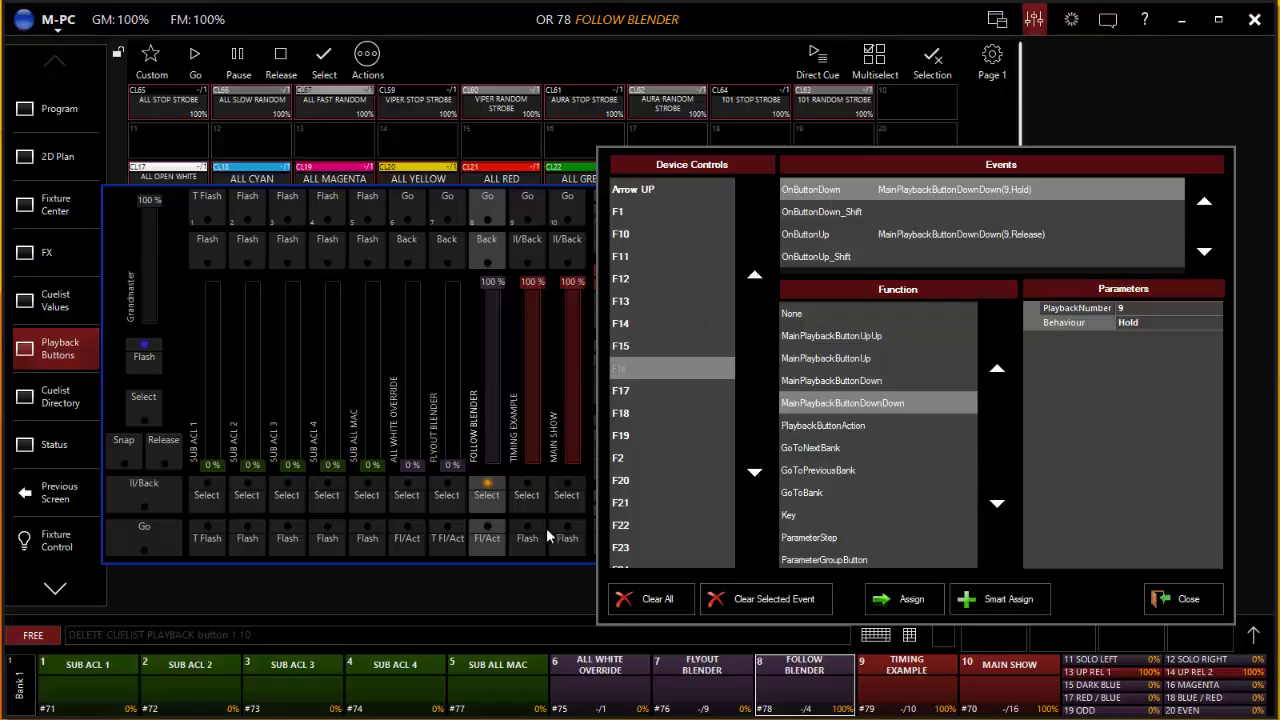
pyautogui.click(1022, 239)
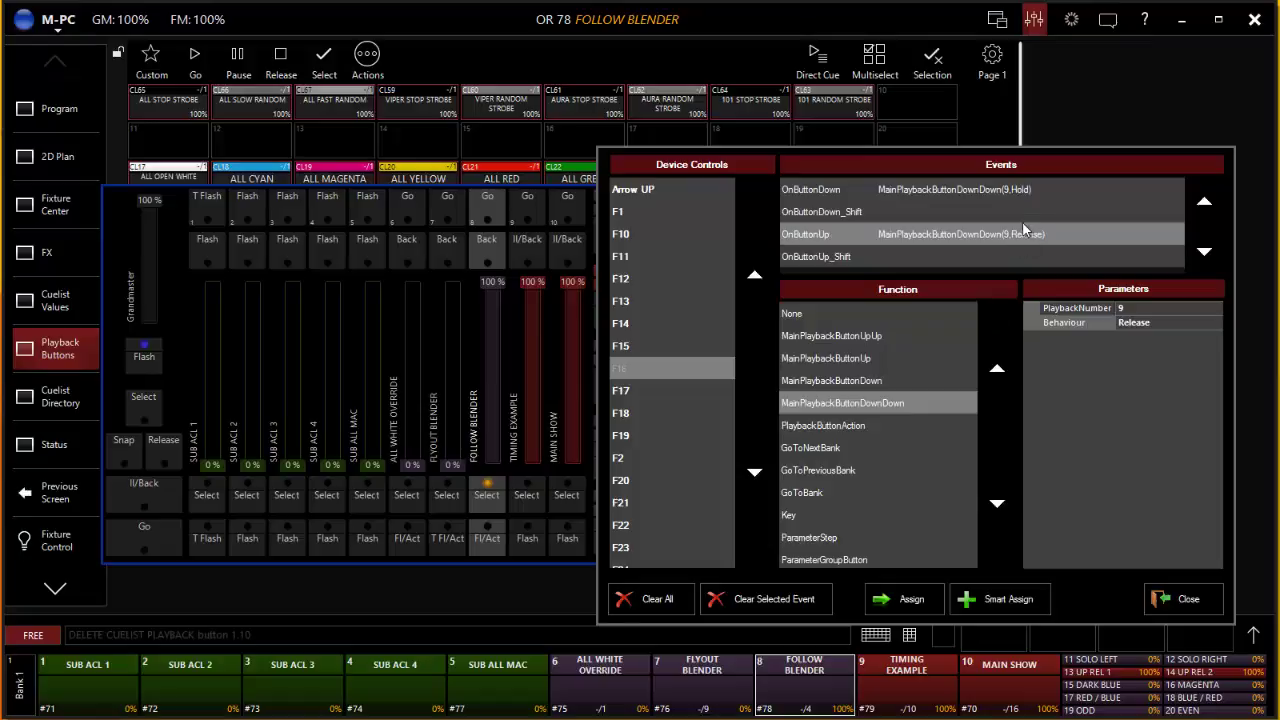
pyautogui.click(1040, 189)
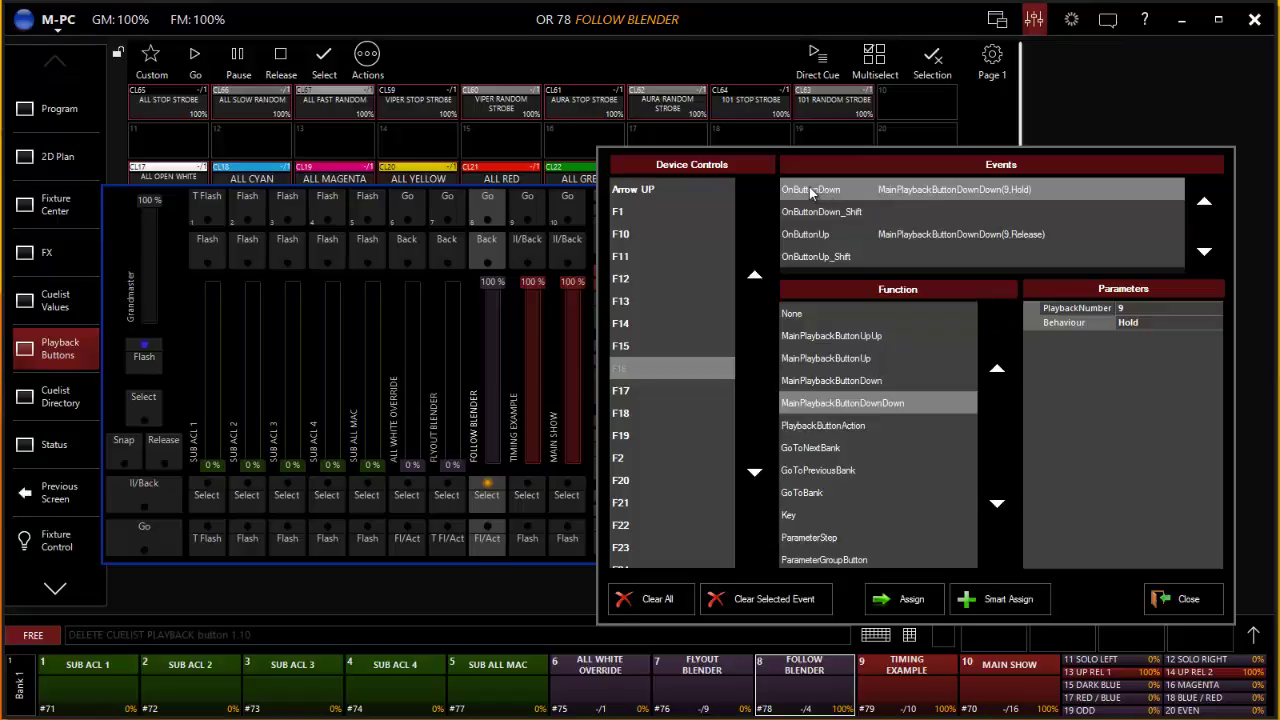
pyautogui.click(826, 234)
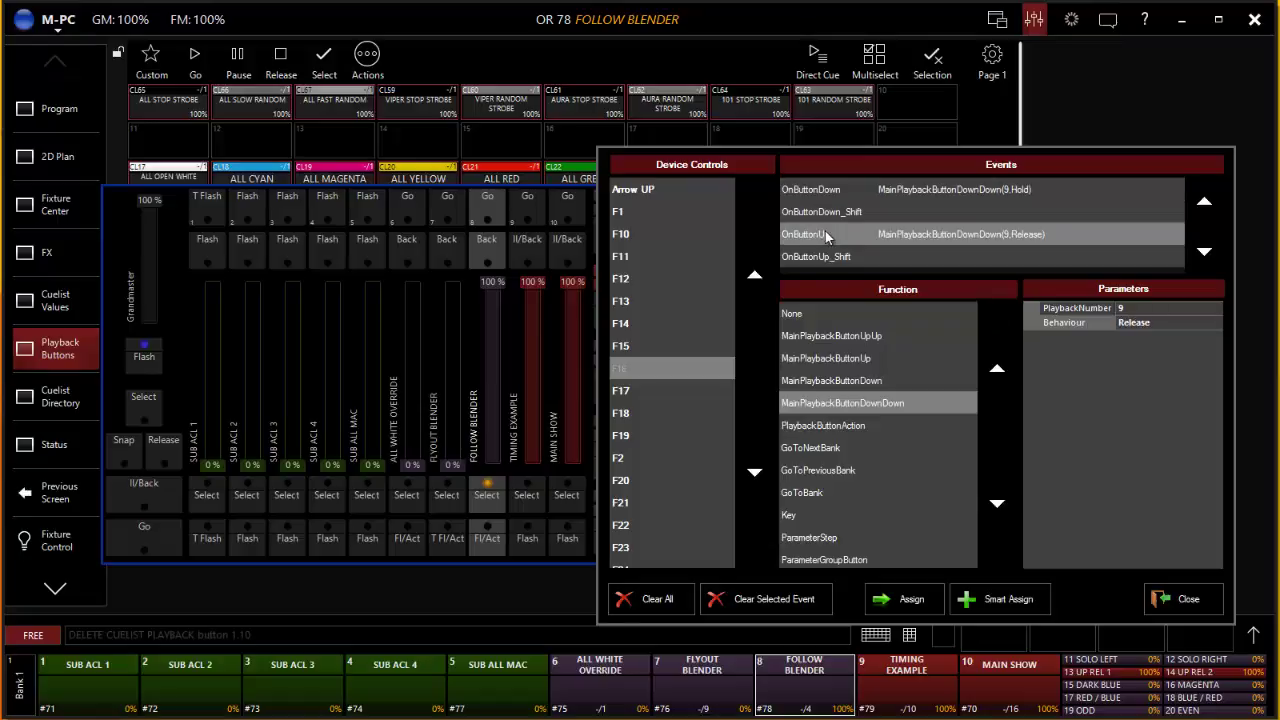
pyautogui.click(1187, 599)
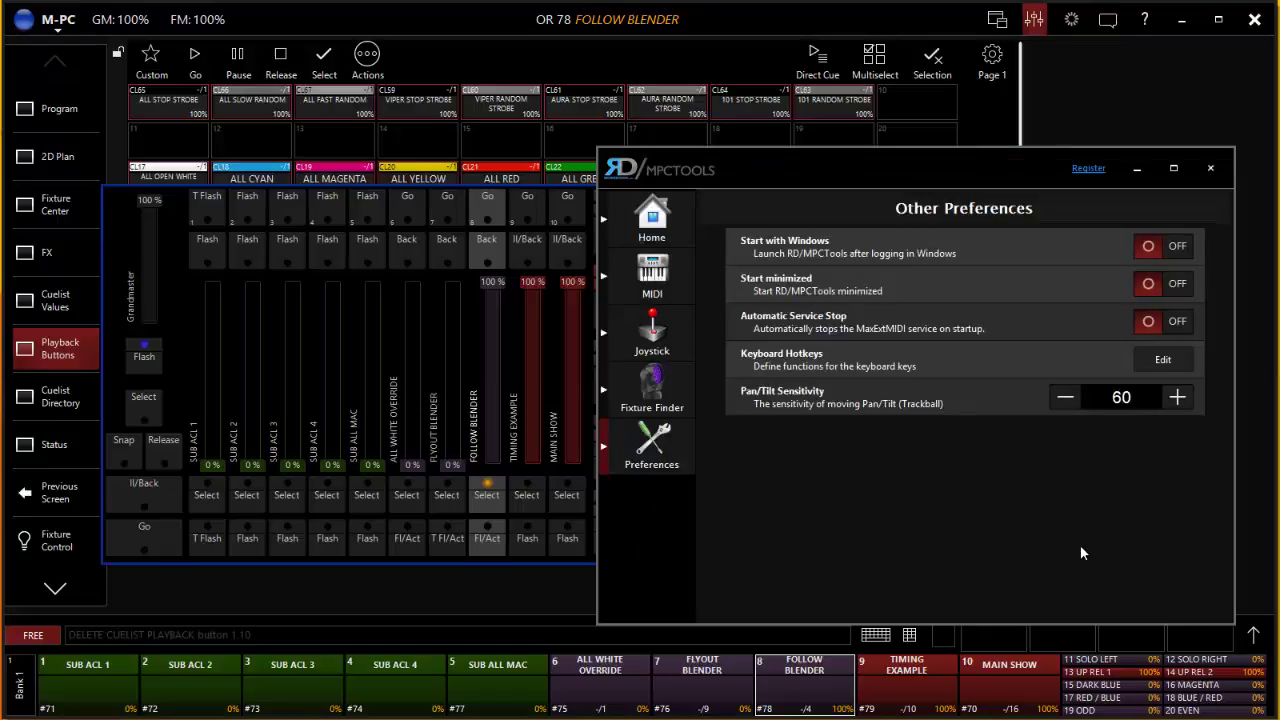
# Recheck F16's hotkey mapping, close the editor and return to the M-PC playback screen
pyautogui.click(1160, 359)
pyautogui.click(640, 368)
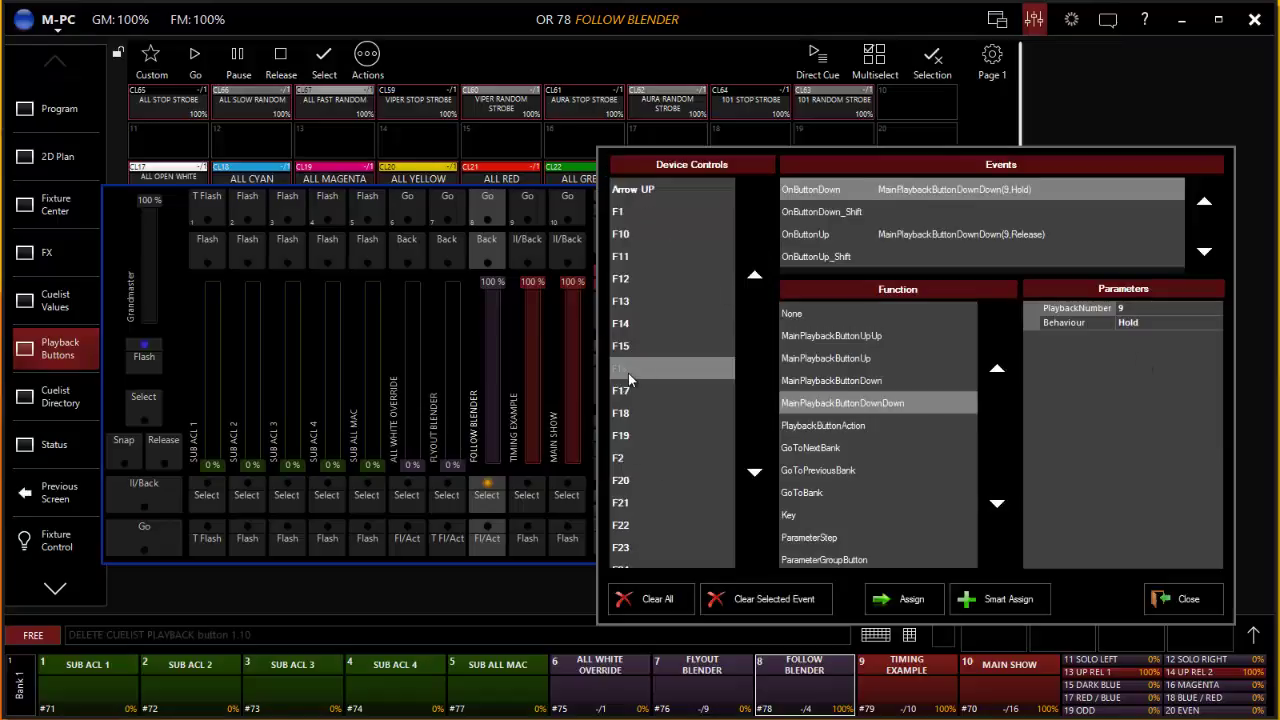
pyautogui.click(1187, 599)
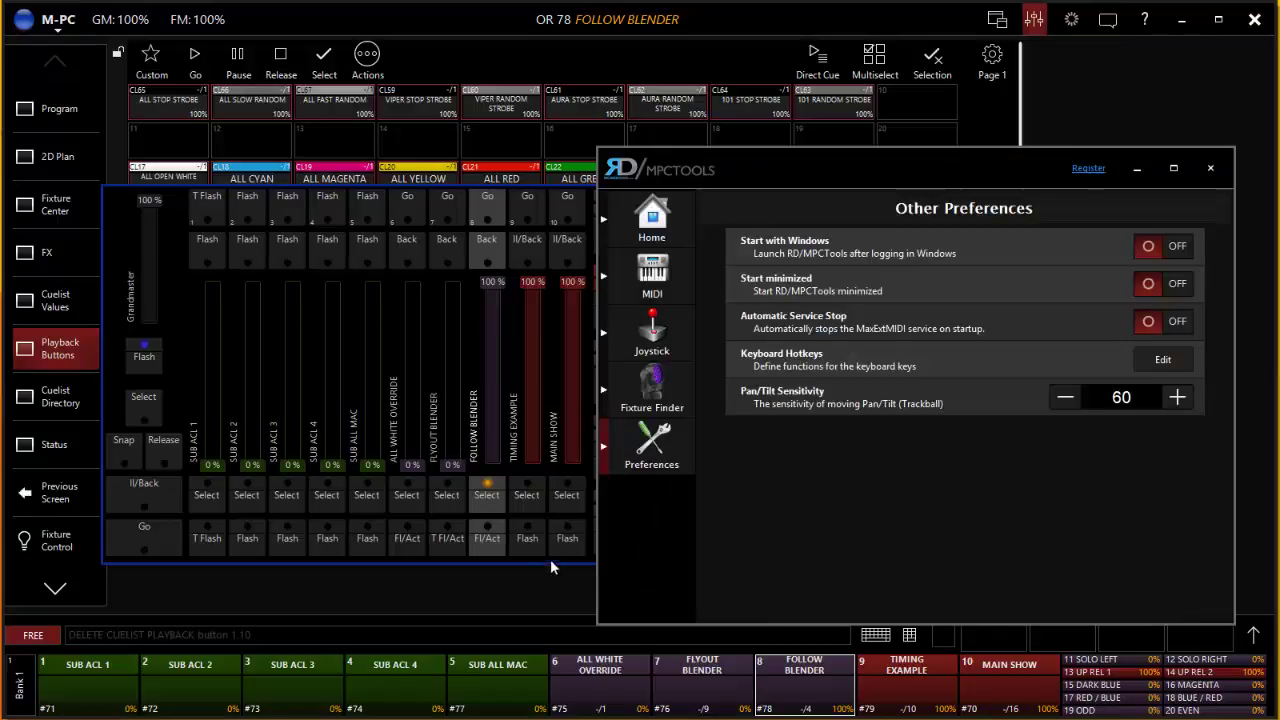
pyautogui.click(542, 590)
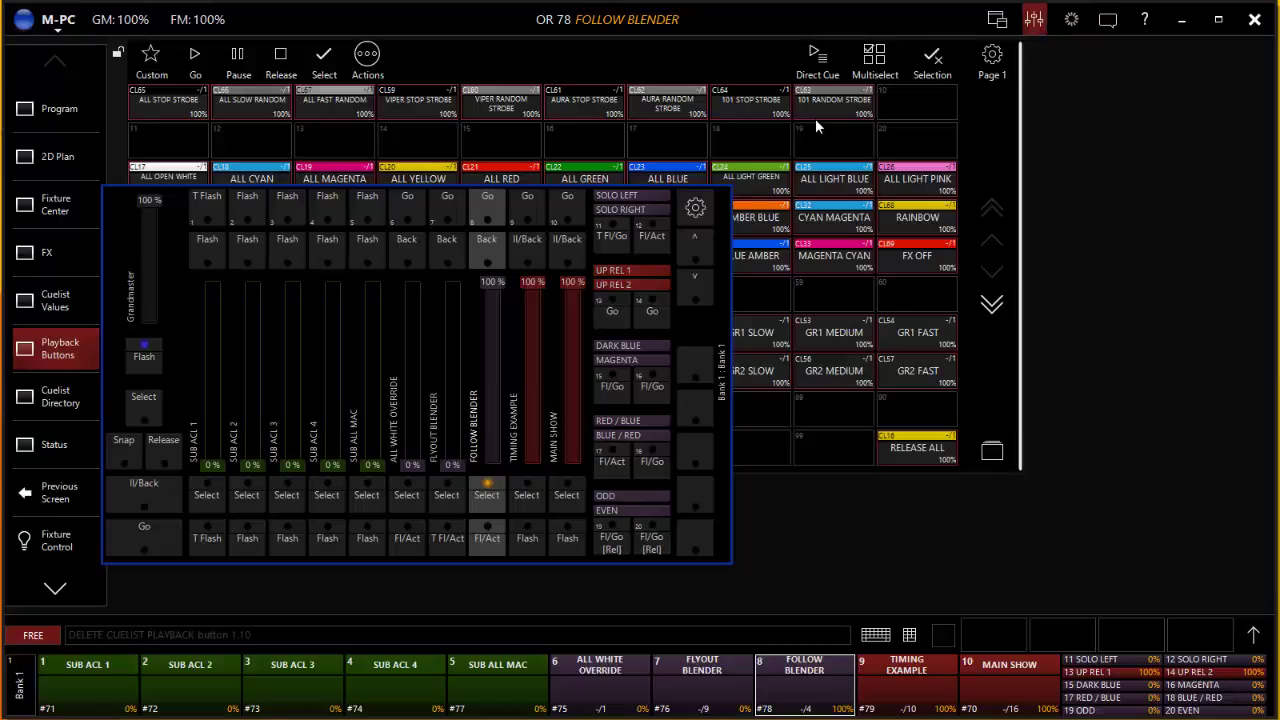
# Select playback 9 TIMING EXAMPLE on the playback faders panel
pyautogui.click(1034, 18)
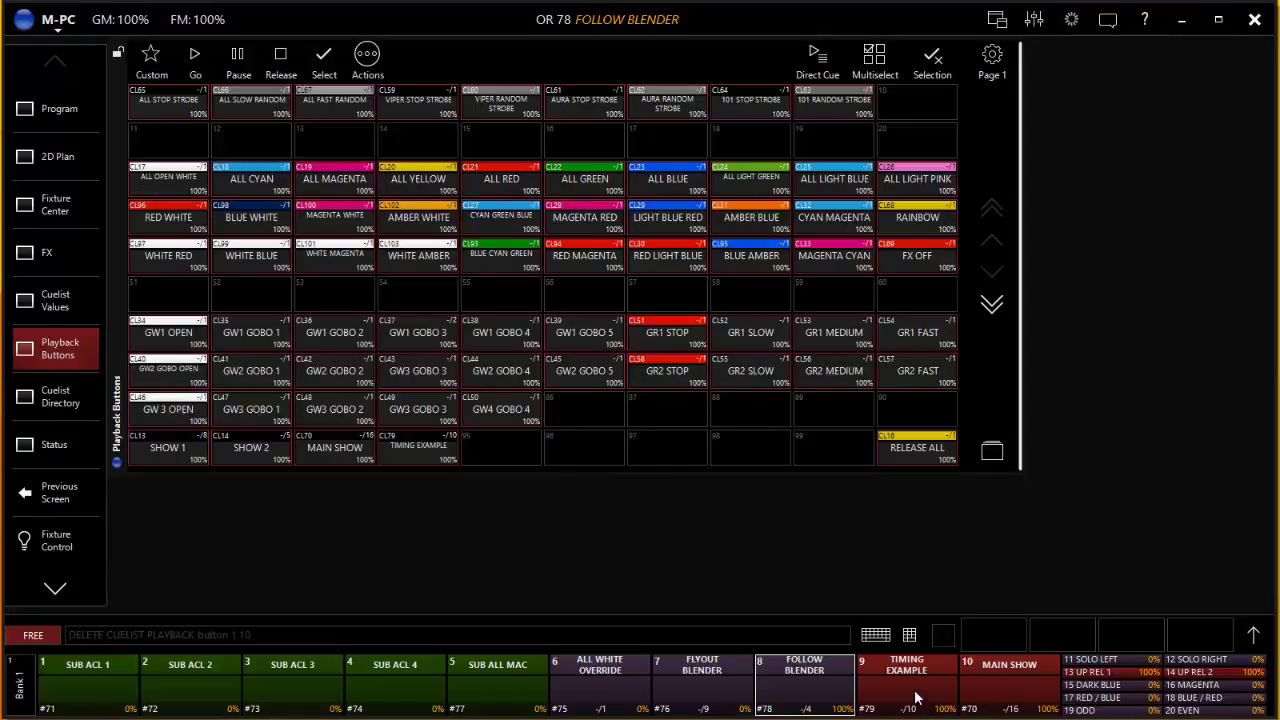
pyautogui.click(1034, 19)
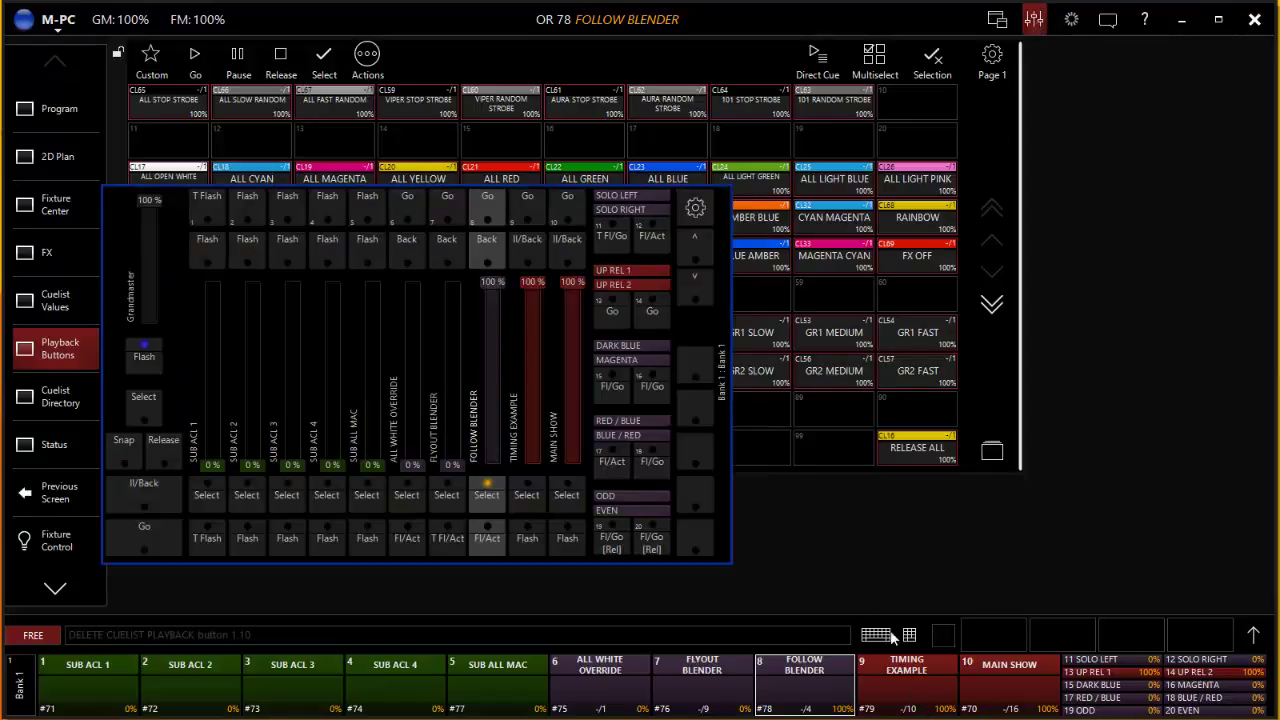
pyautogui.click(905, 700)
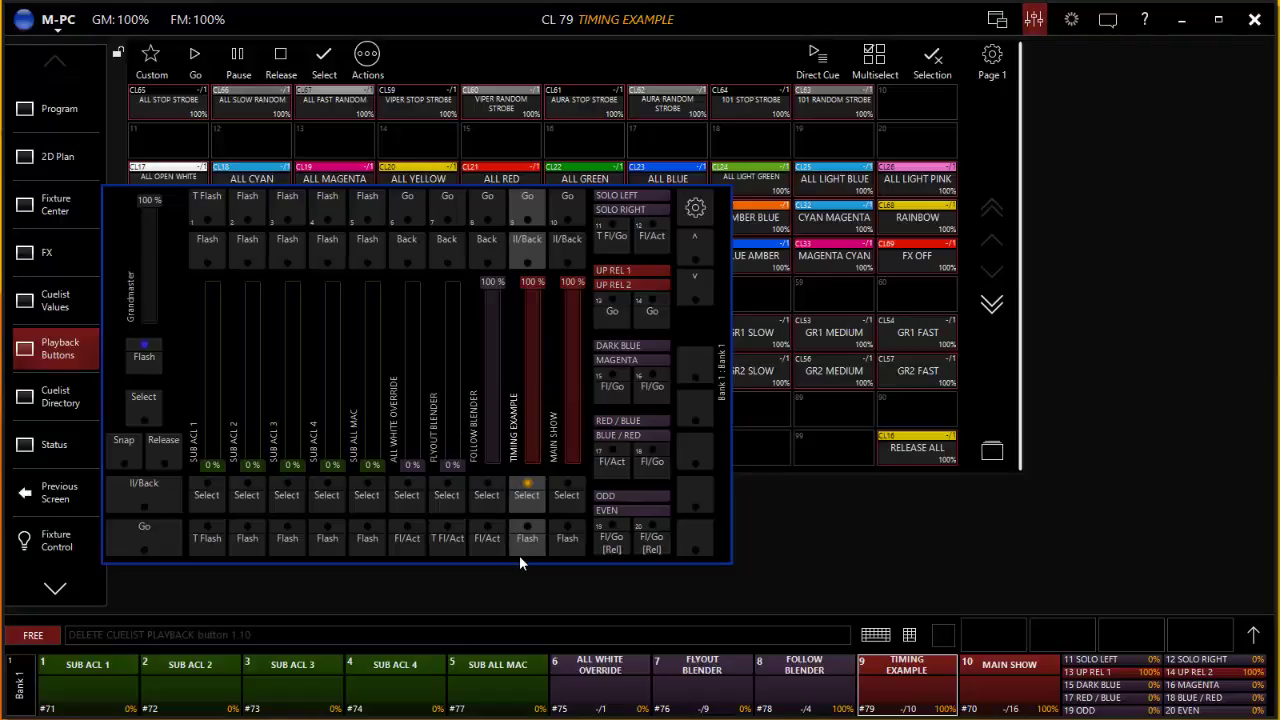
# Review cuelist 79's function assignments, keeping FLASH on the flash button
pyautogui.click(907, 677)
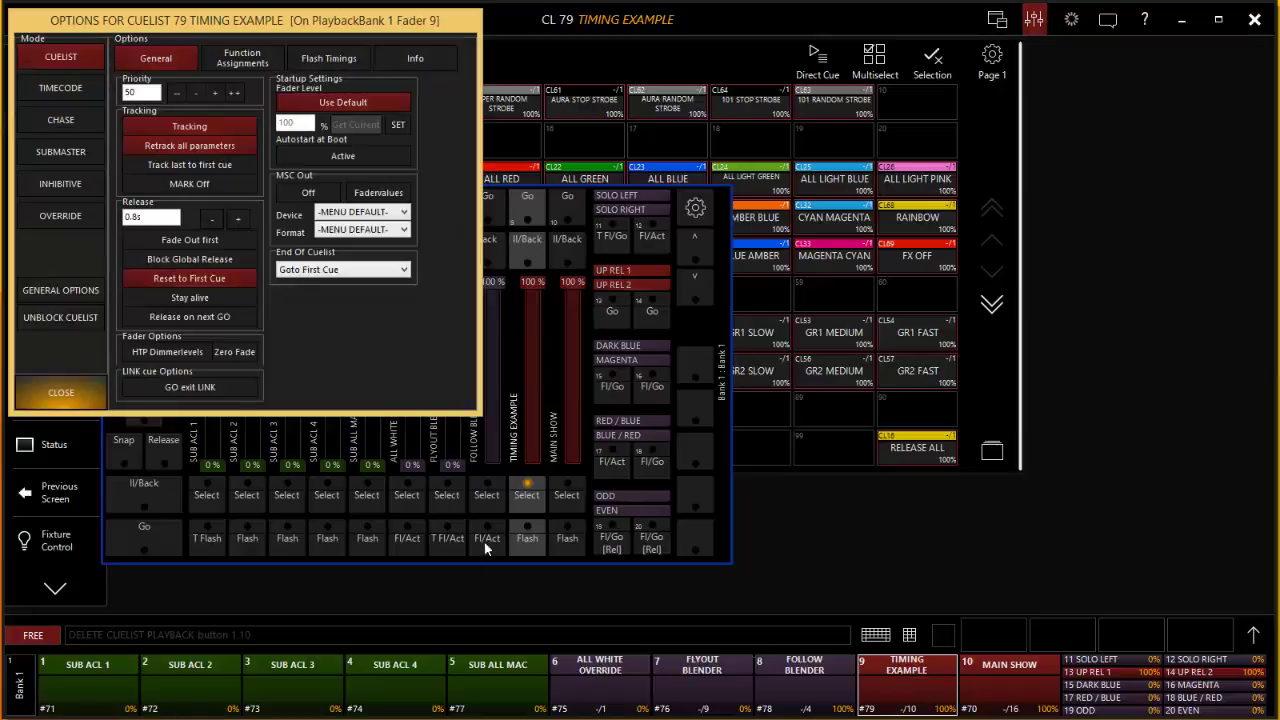
pyautogui.click(242, 60)
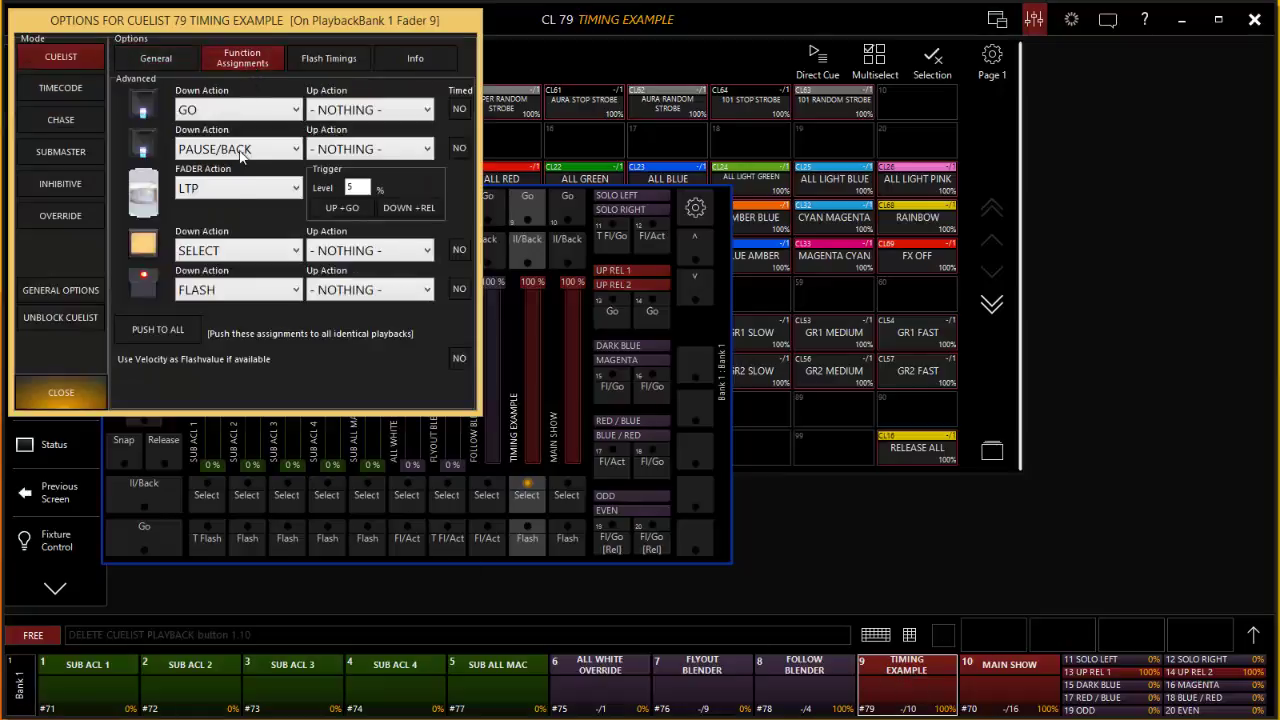
pyautogui.click(240, 290)
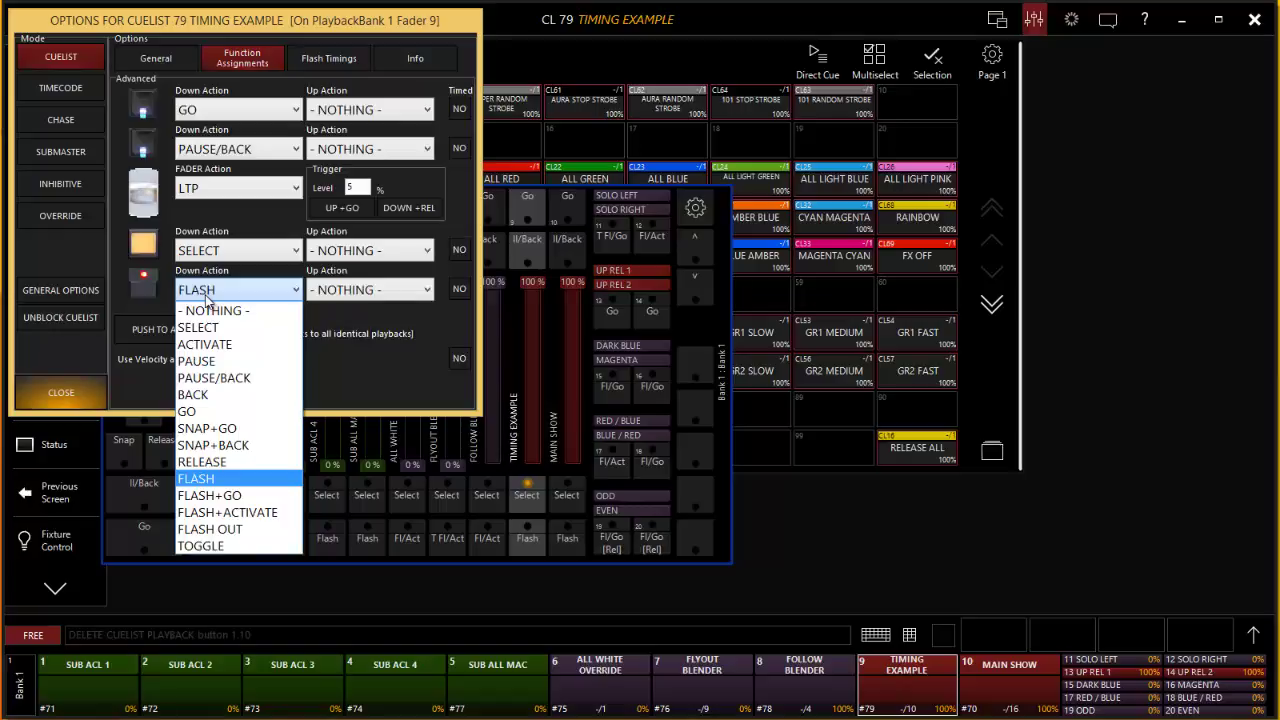
pyautogui.click(228, 291)
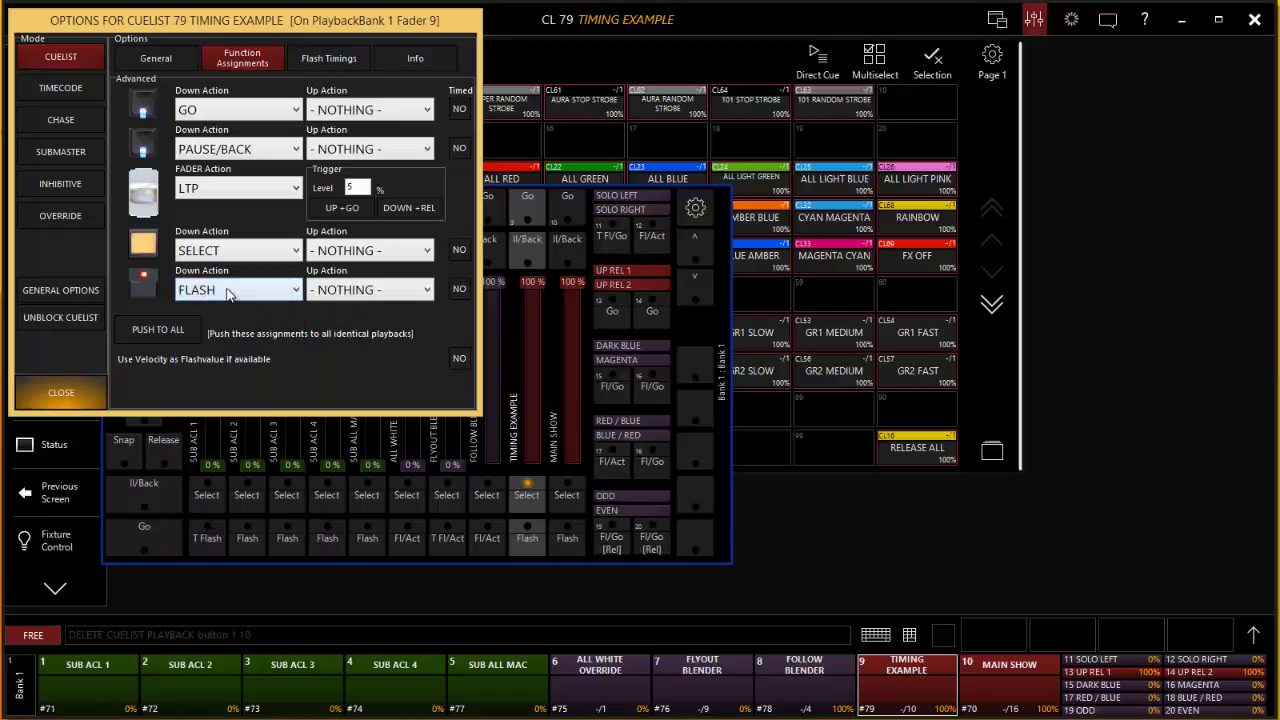
pyautogui.click(44, 395)
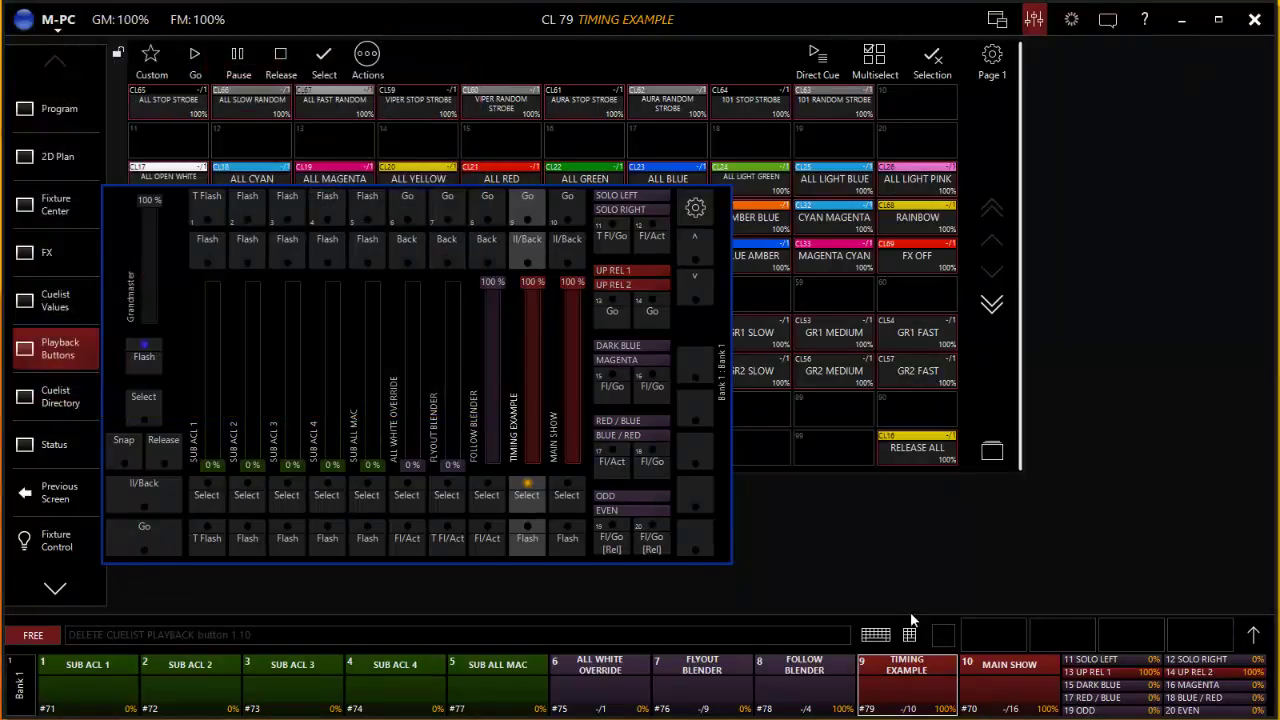
# Close the faders overlay, leaving CL 79 TIMING EXAMPLE current on the button grid
pyautogui.click(1036, 30)
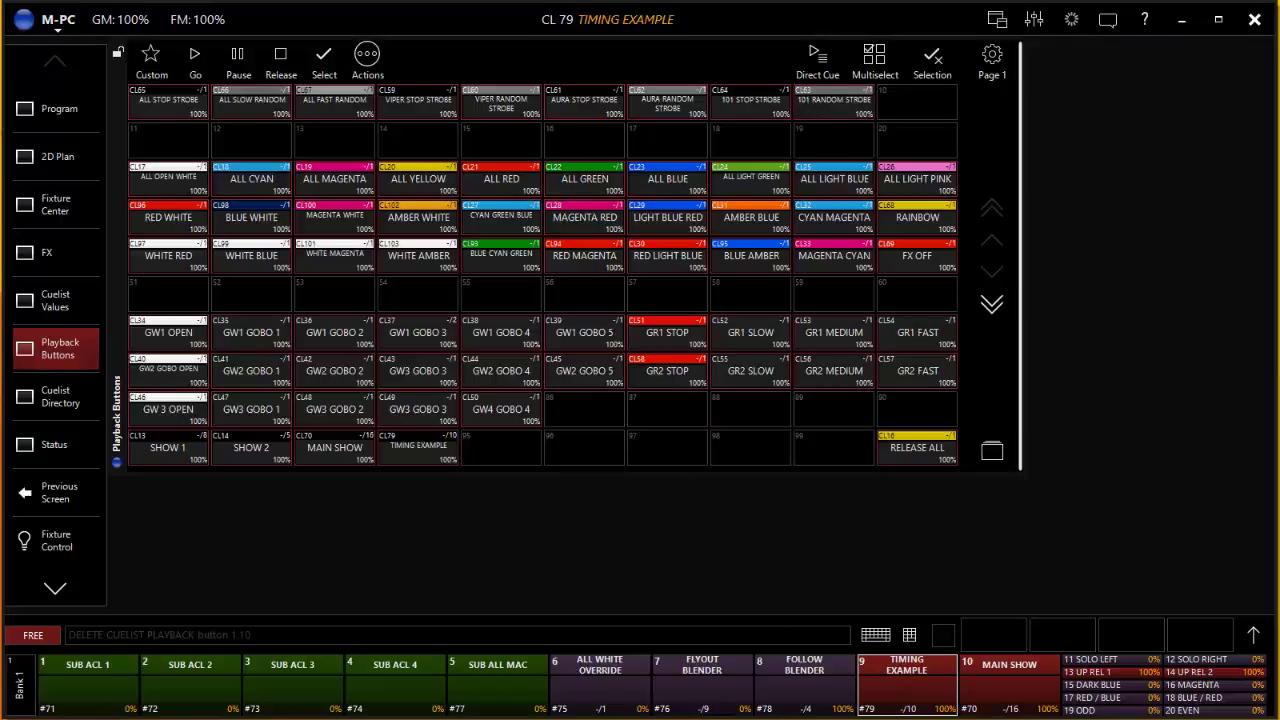
# Assign F17 key-down to PlaybackButtonAction 1,9 with action Go
pyautogui.click(1175, 358)
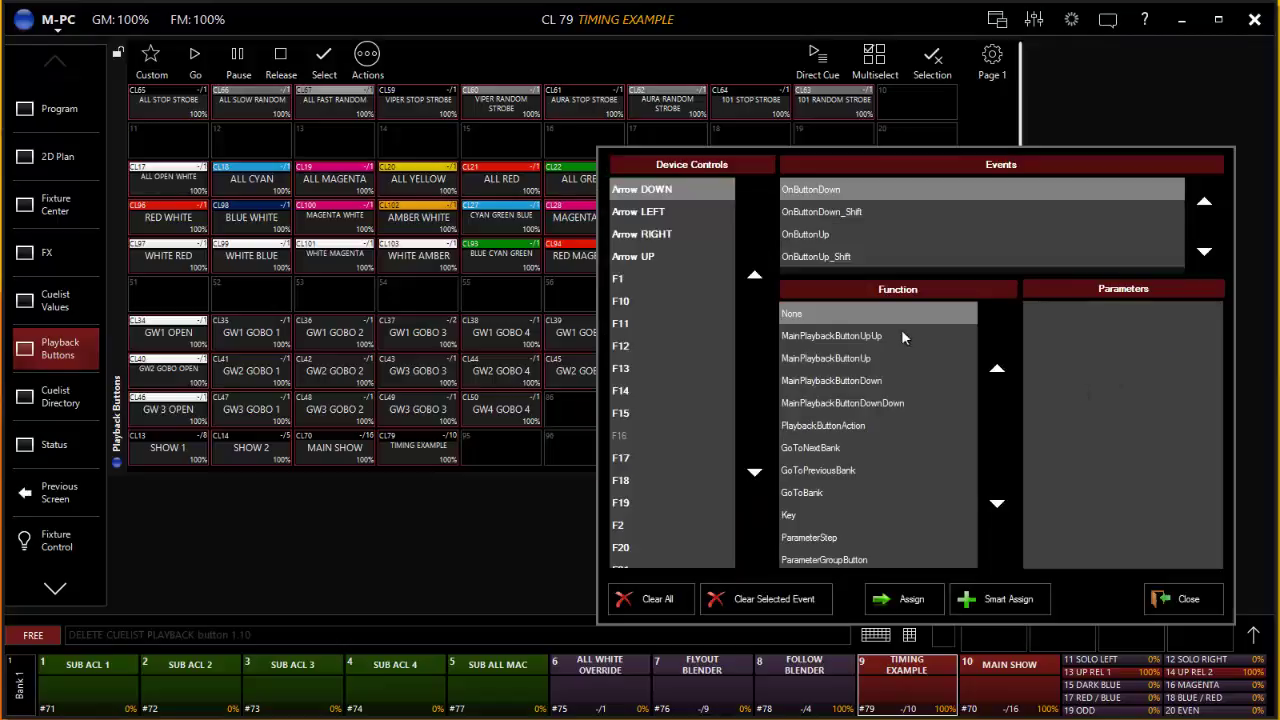
pyautogui.click(635, 460)
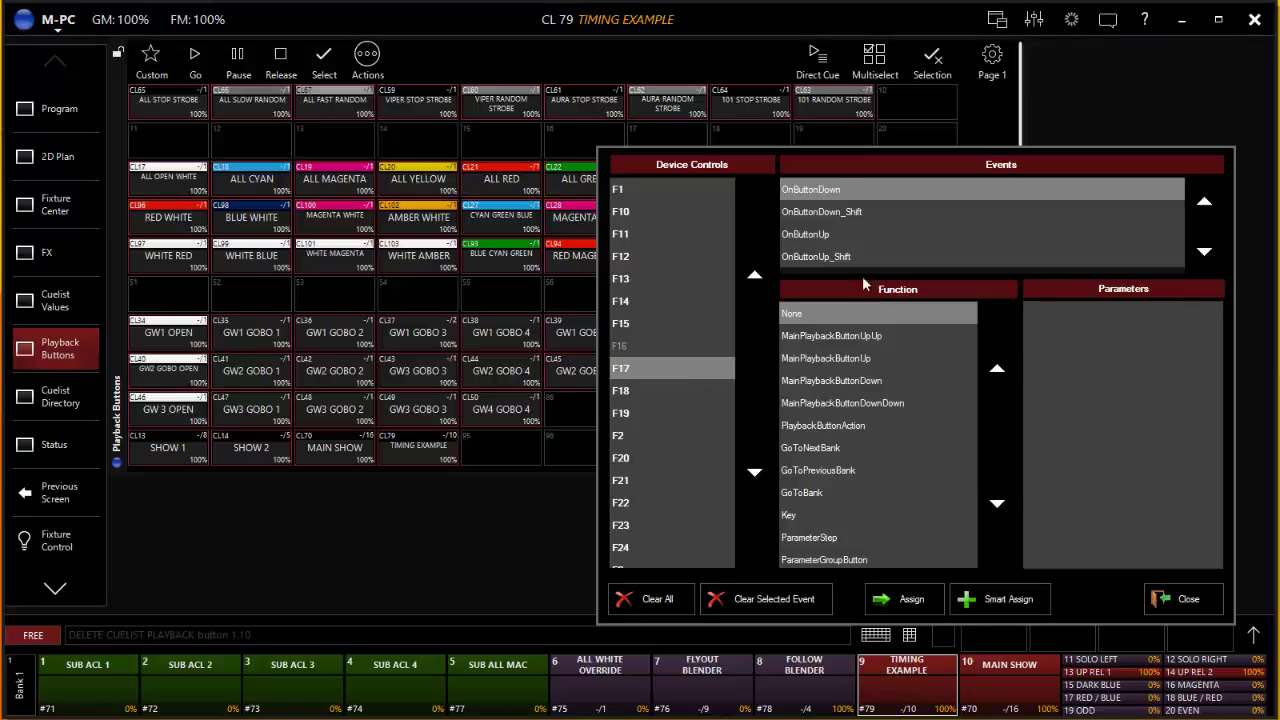
pyautogui.click(826, 427)
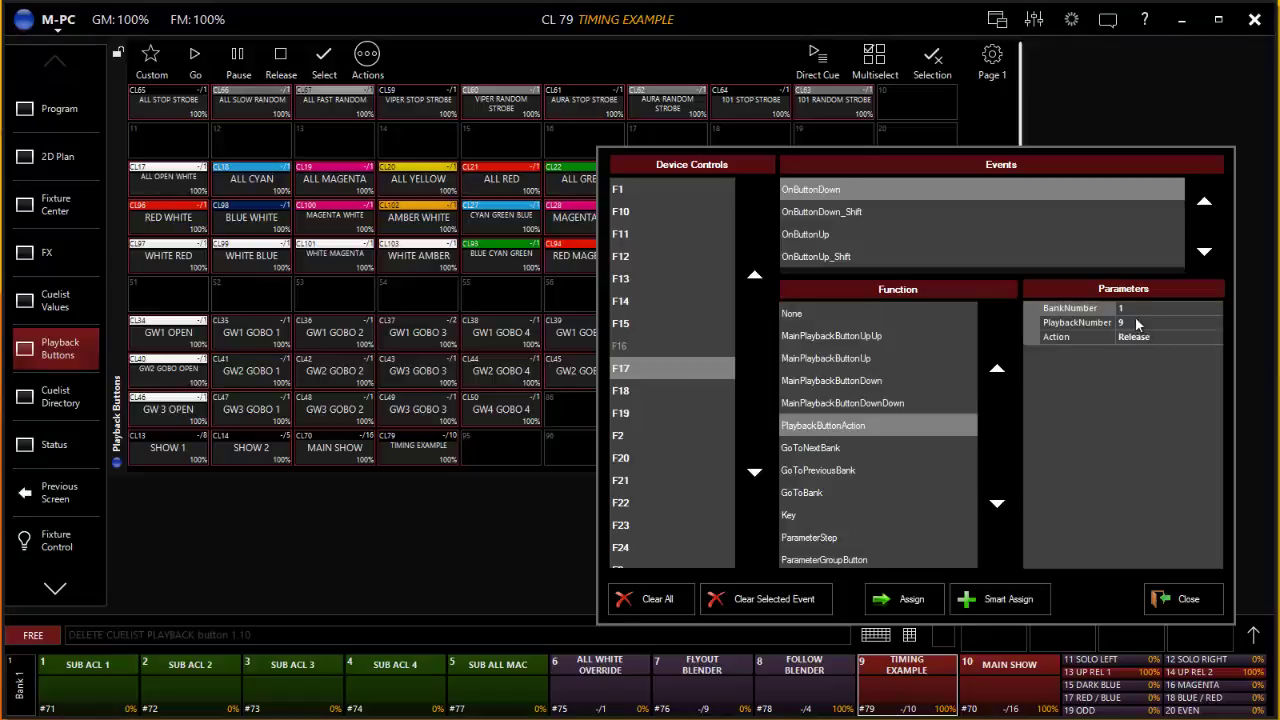
pyautogui.click(1093, 310)
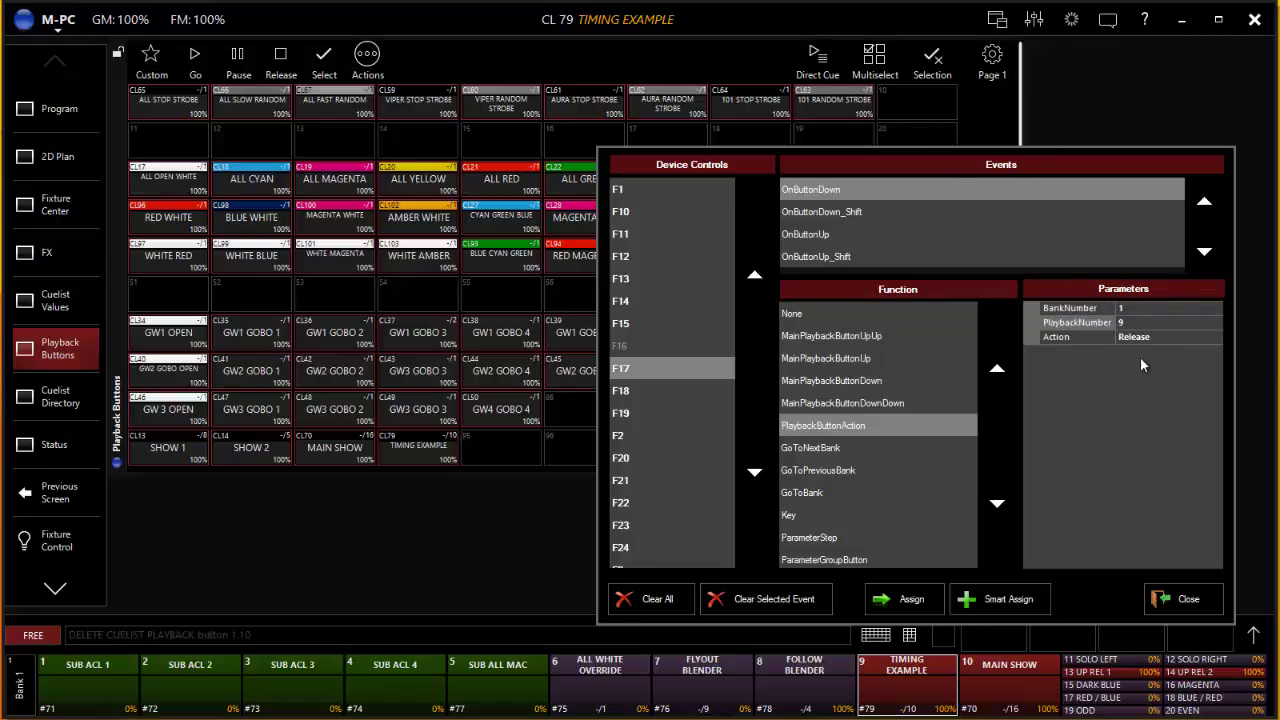
pyautogui.click(1080, 338)
pyautogui.click(1216, 337)
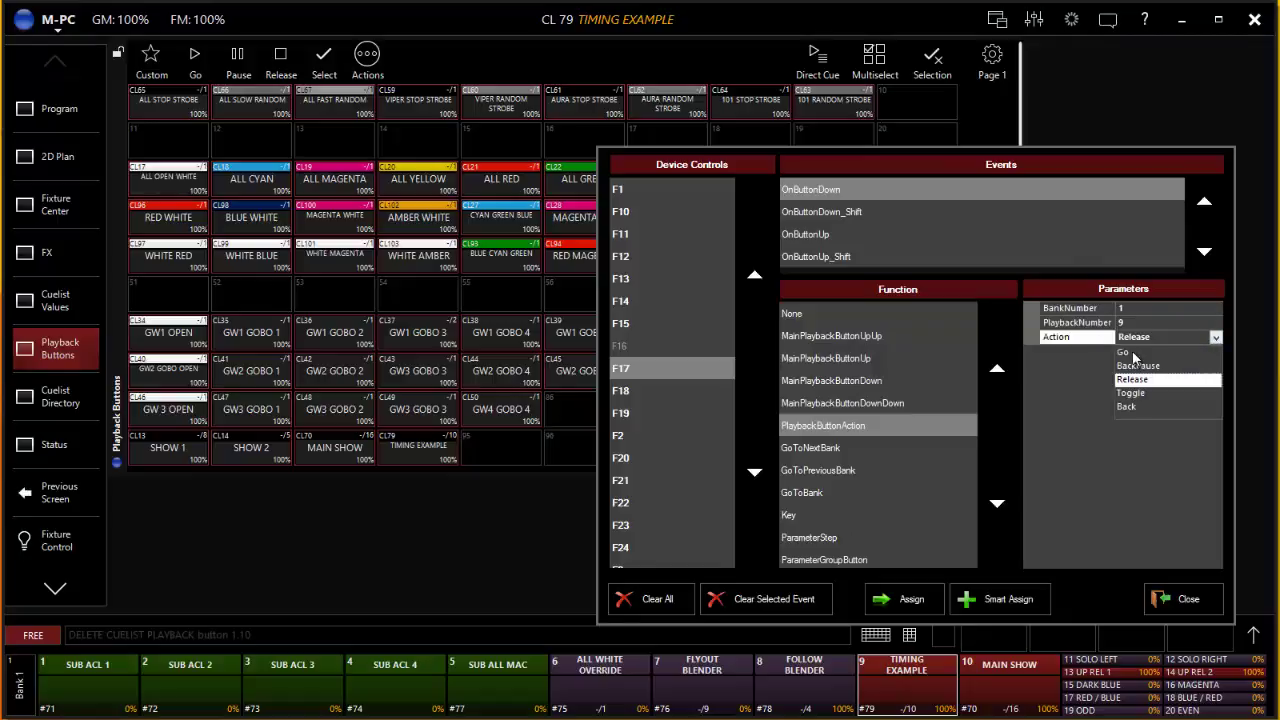
pyautogui.click(1124, 352)
pyautogui.click(1216, 337)
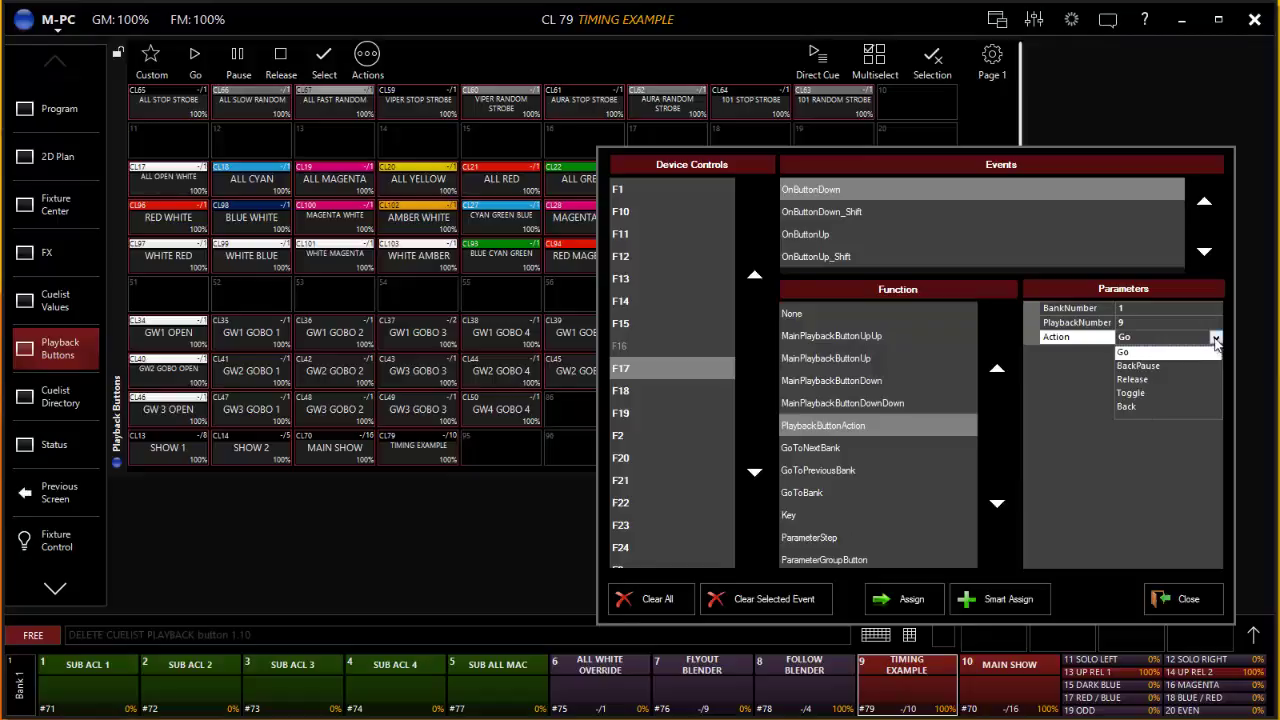
pyautogui.click(1133, 353)
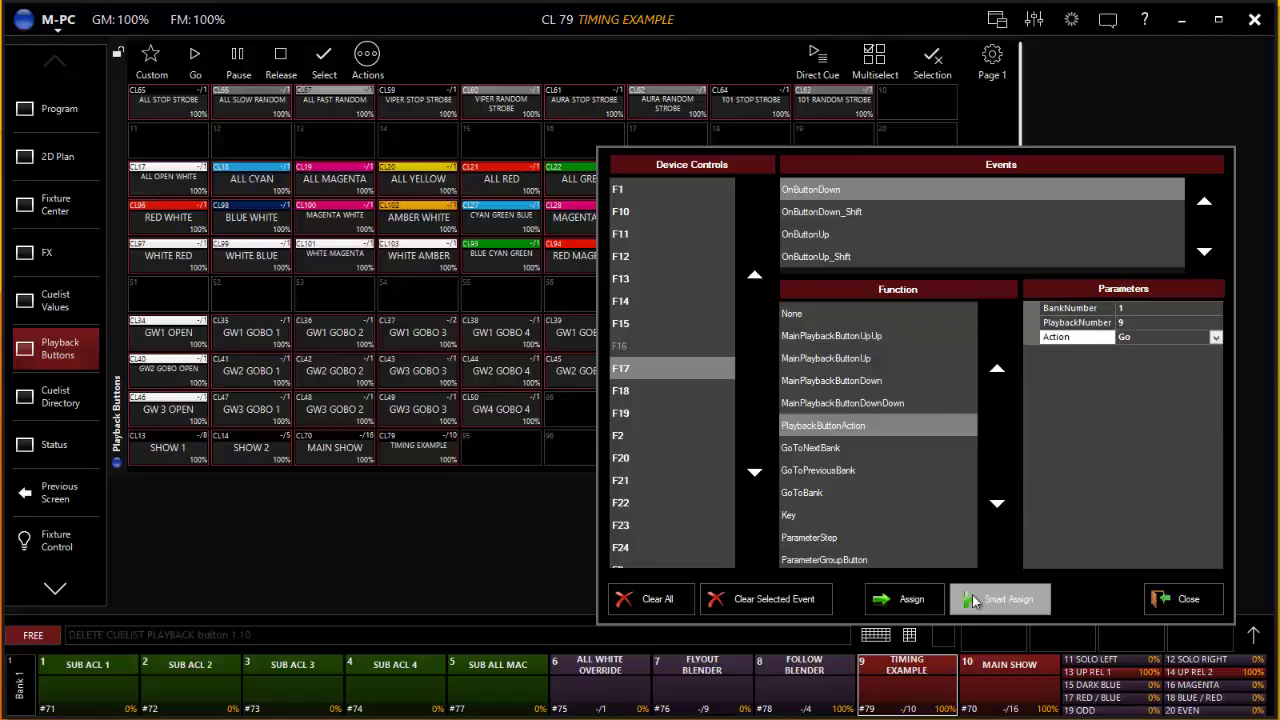
pyautogui.click(905, 598)
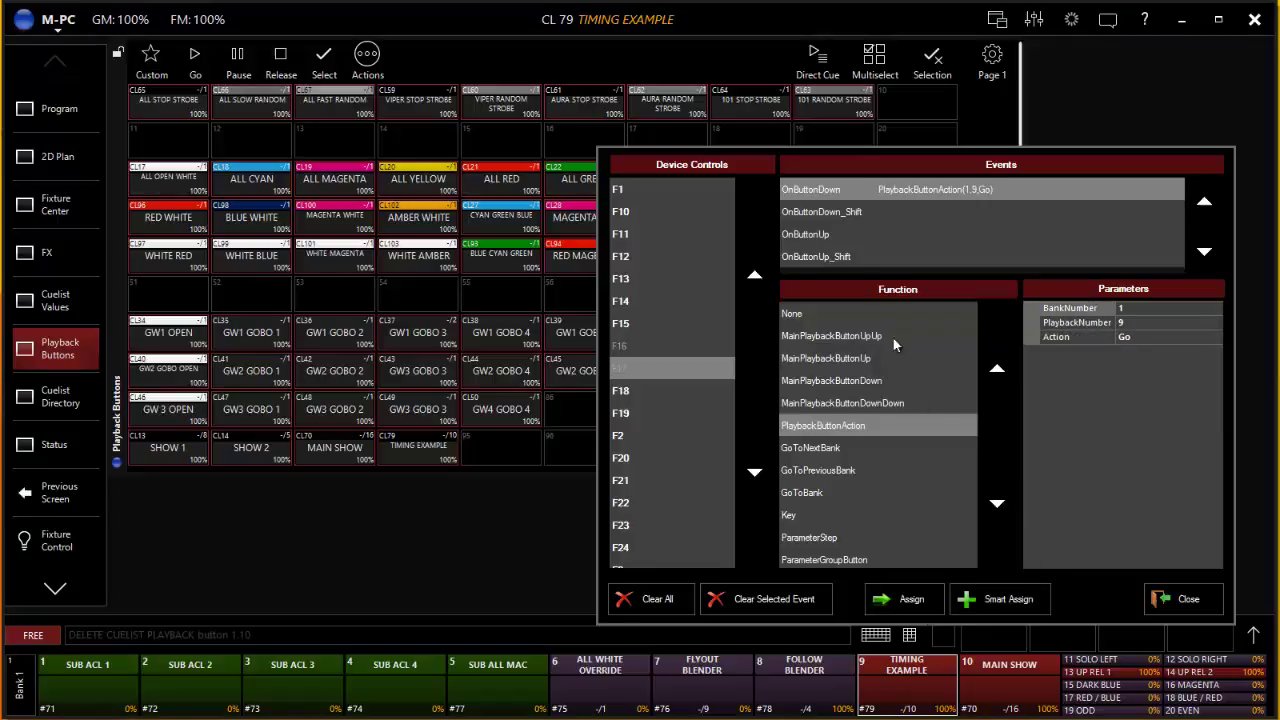
# Assign F17 key-up to PlaybackButtonAction with action Release, then close the hotkey editor
pyautogui.click(837, 234)
pyautogui.click(842, 424)
pyautogui.click(1195, 337)
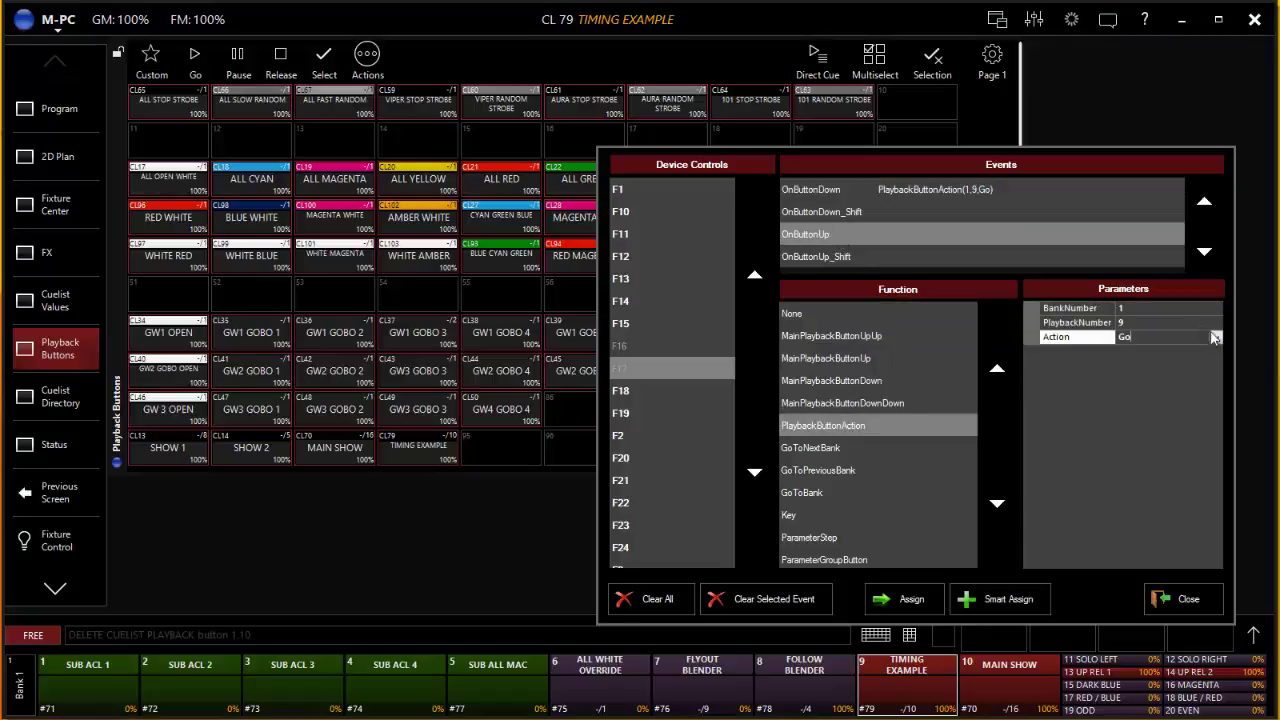
pyautogui.click(1180, 338)
pyautogui.click(1150, 381)
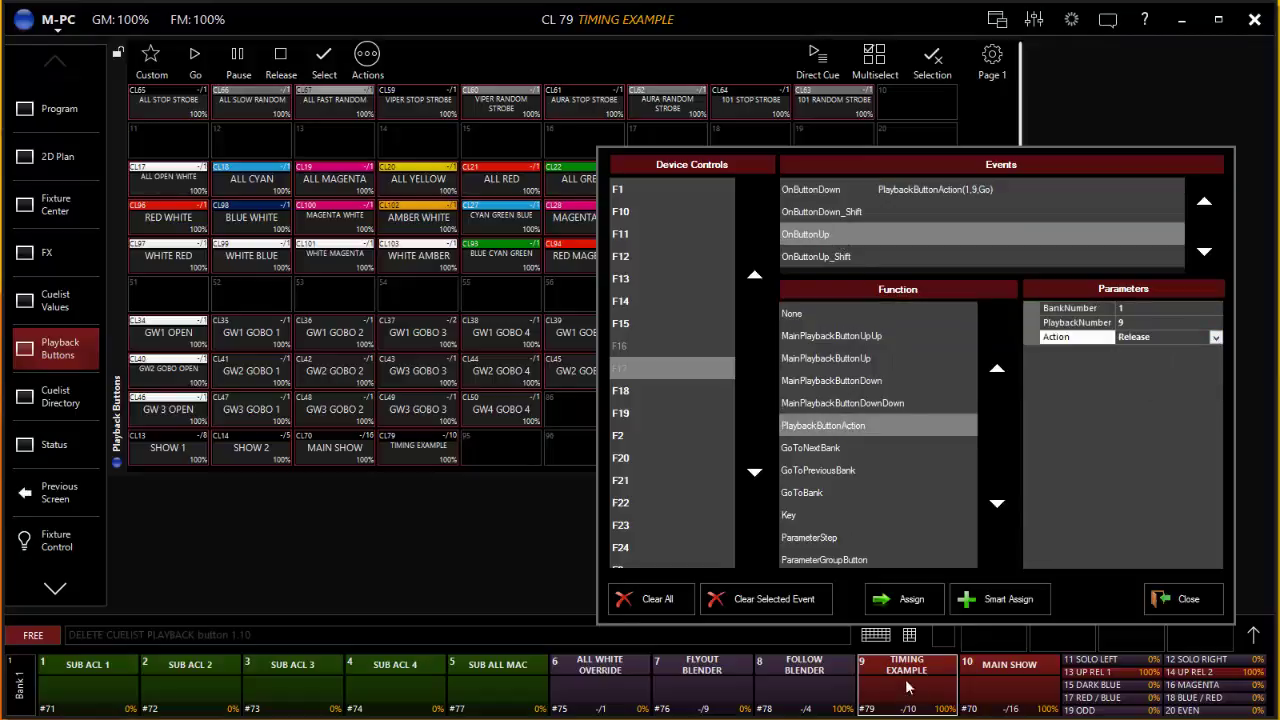
pyautogui.click(909, 597)
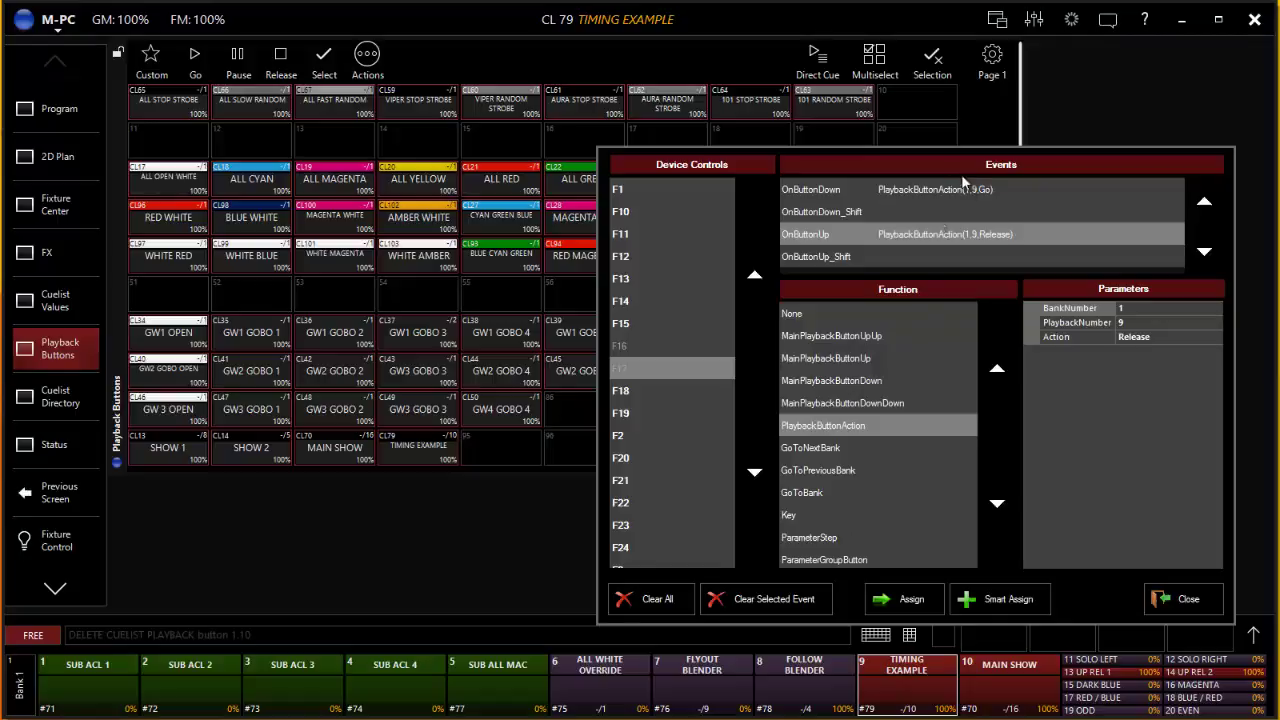
pyautogui.click(1181, 598)
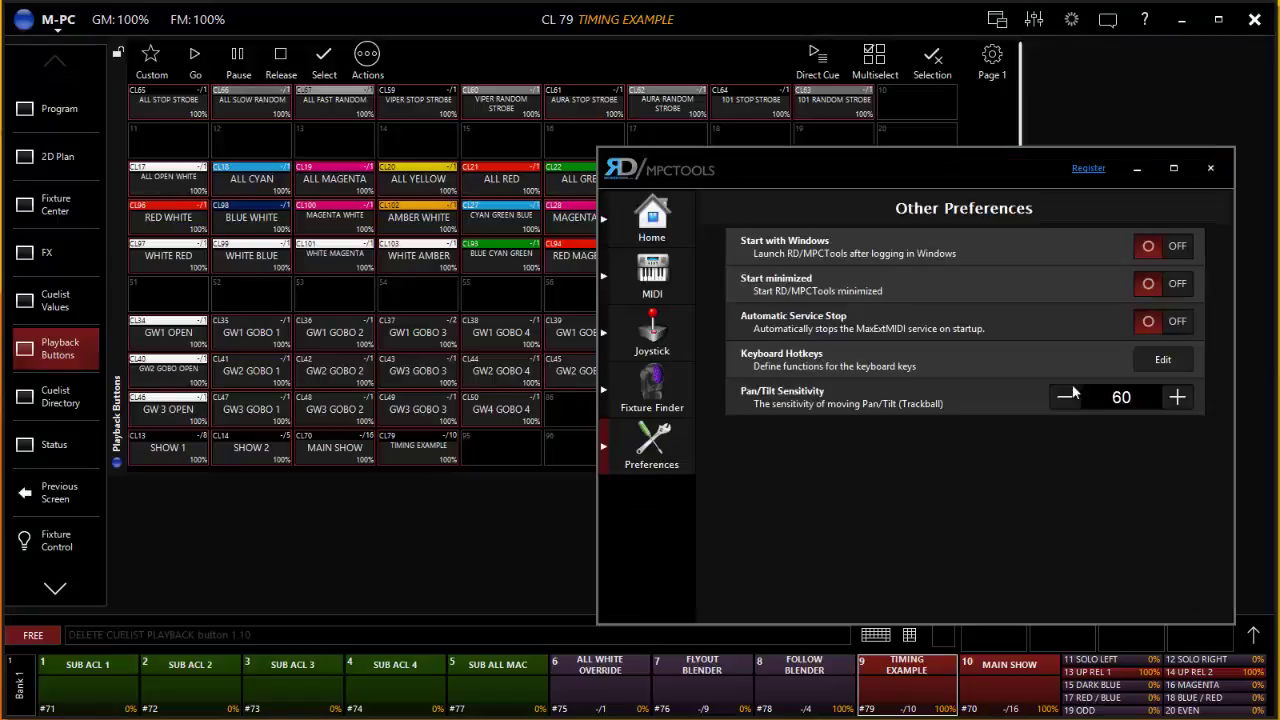
pyautogui.click(977, 115)
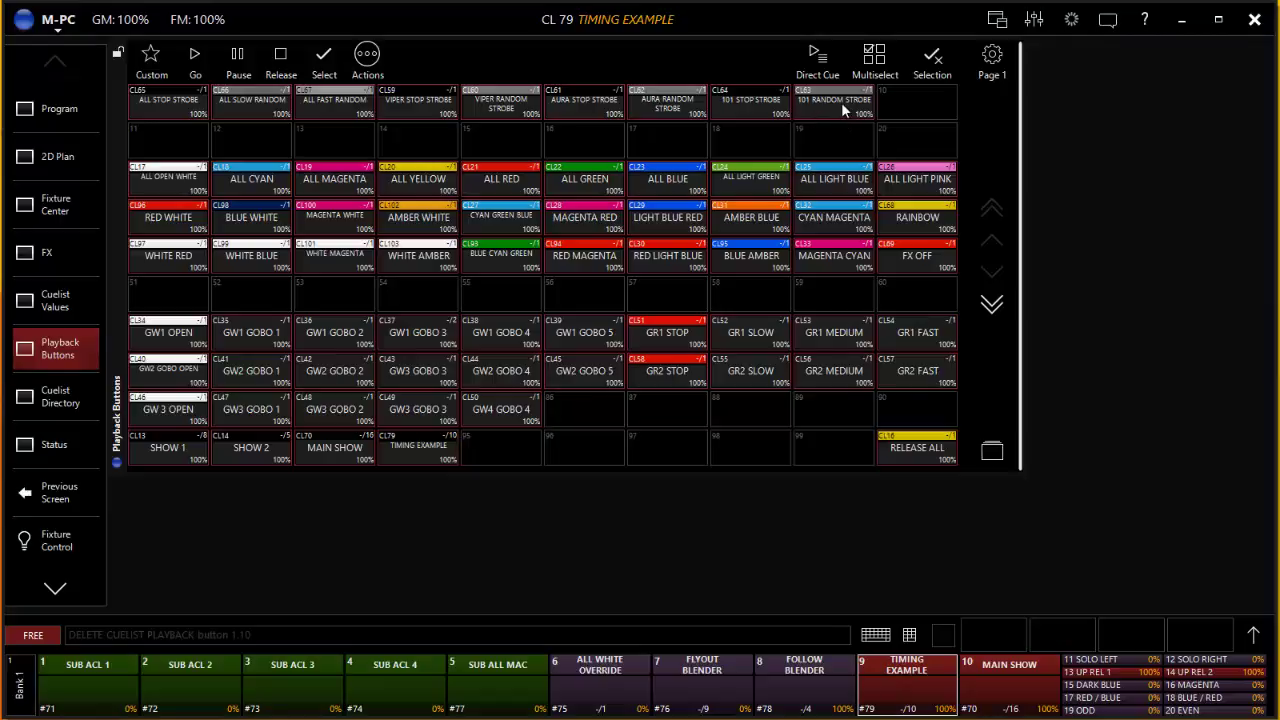
pyautogui.click(821, 120)
pyautogui.click(818, 120)
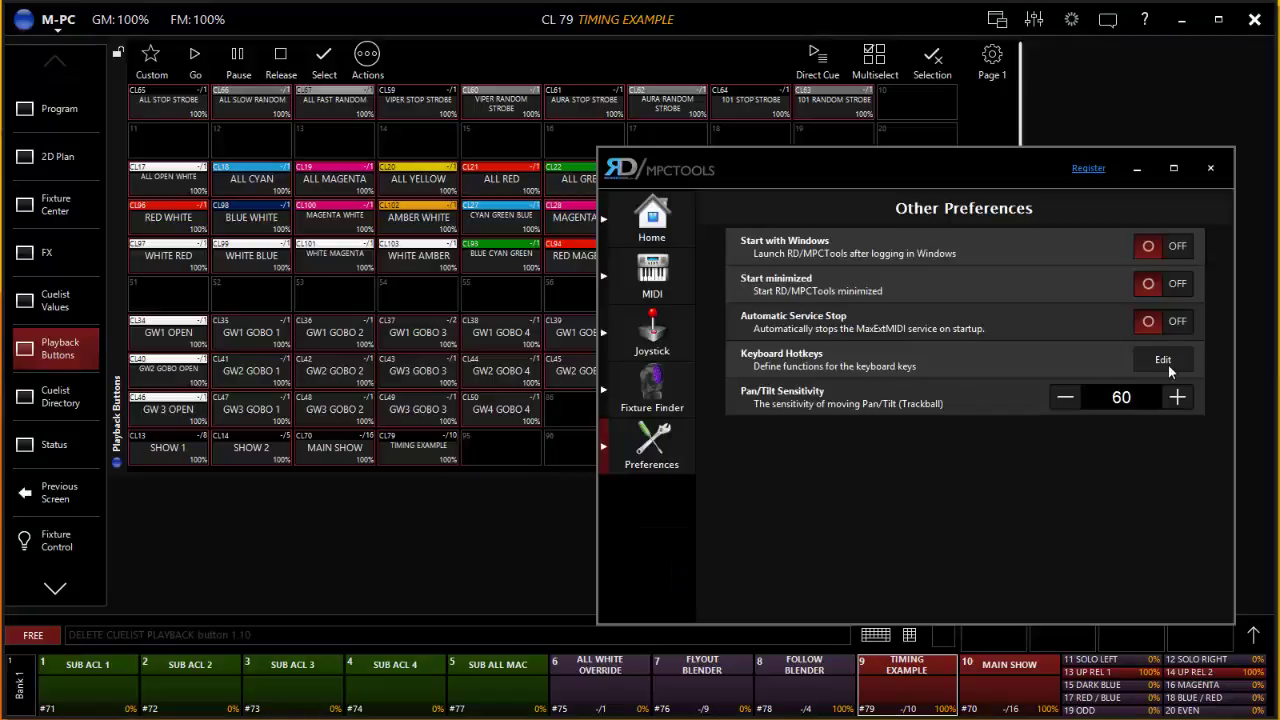
pyautogui.click(1166, 362)
pyautogui.scroll(-1, 642, 453)
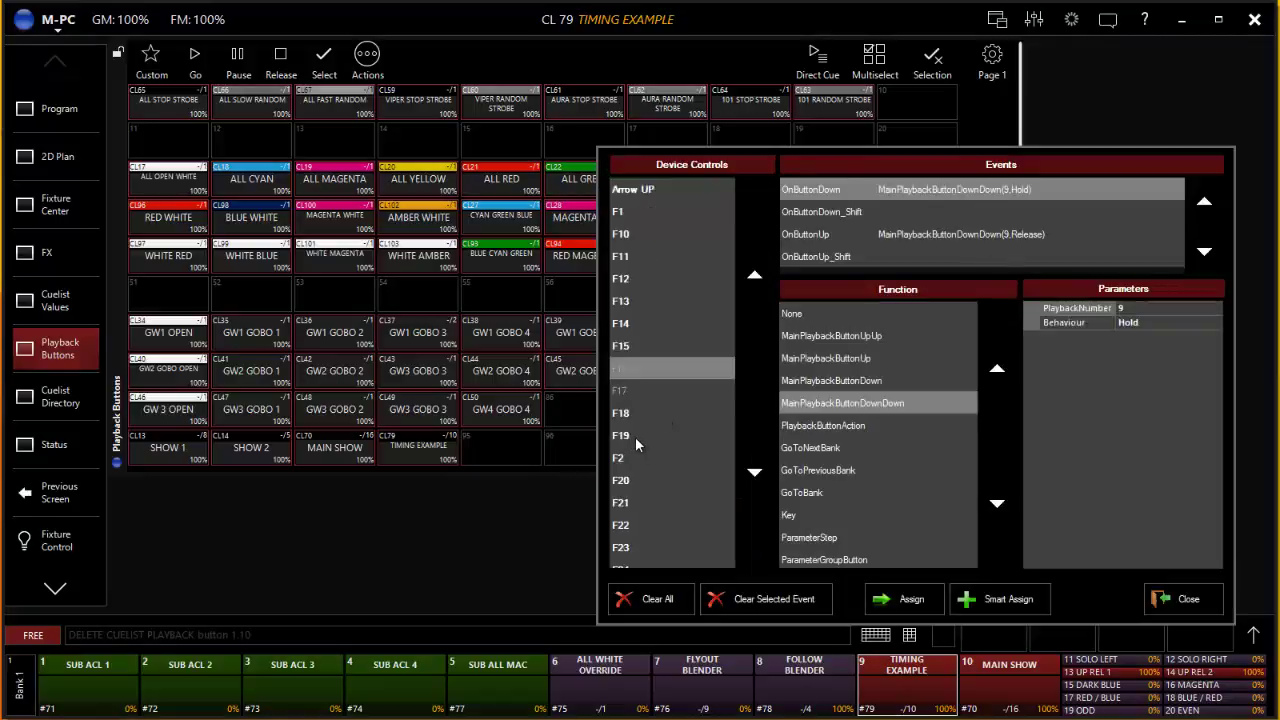
pyautogui.click(814, 236)
pyautogui.click(818, 196)
pyautogui.click(829, 233)
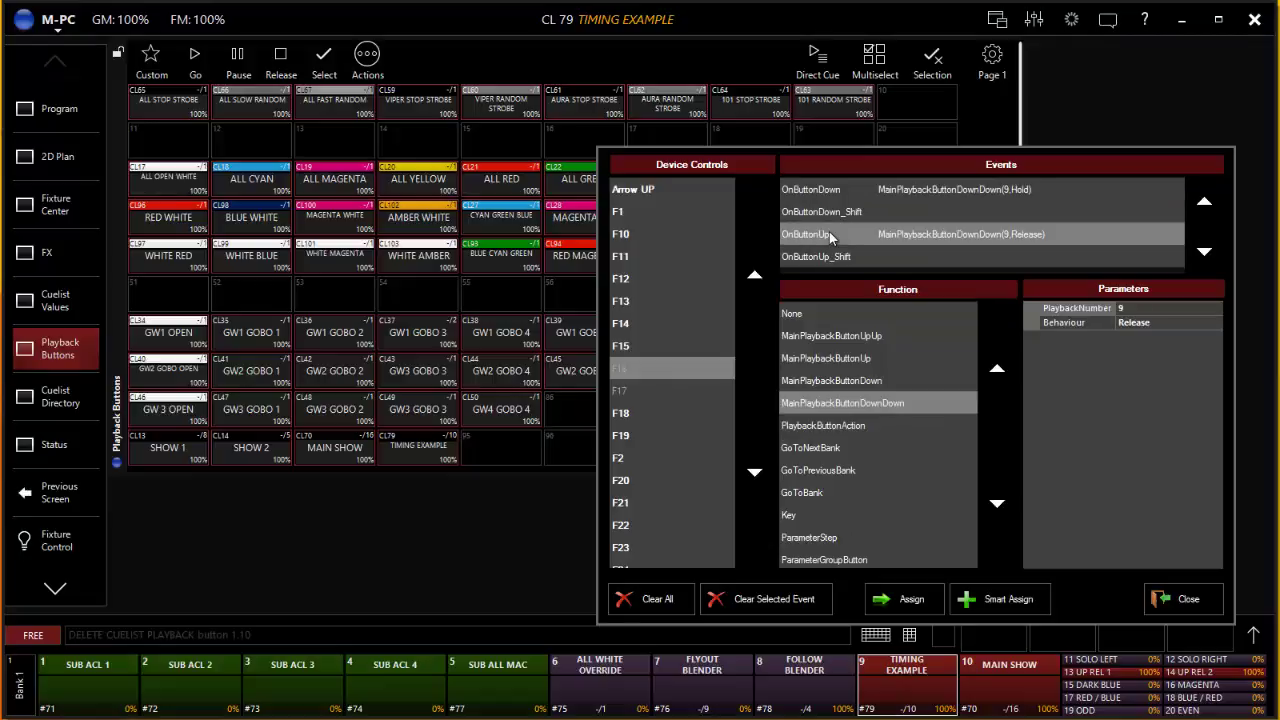
pyautogui.click(851, 192)
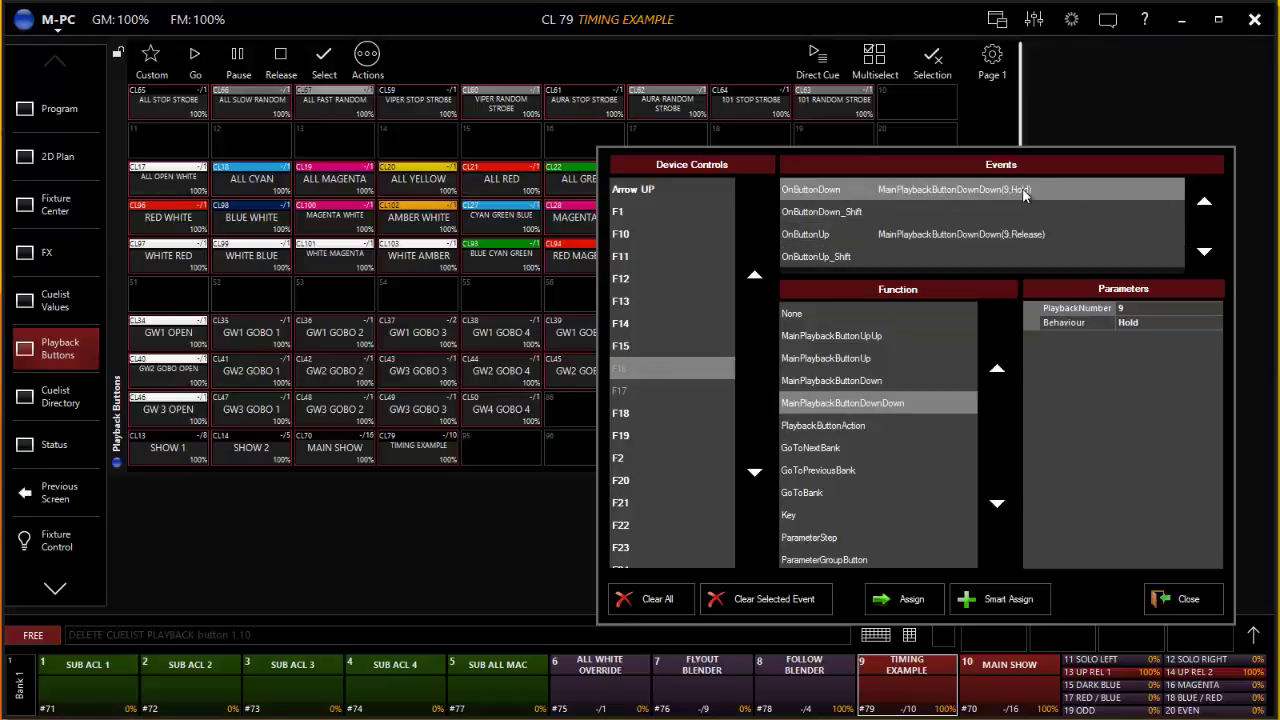
pyautogui.click(1031, 236)
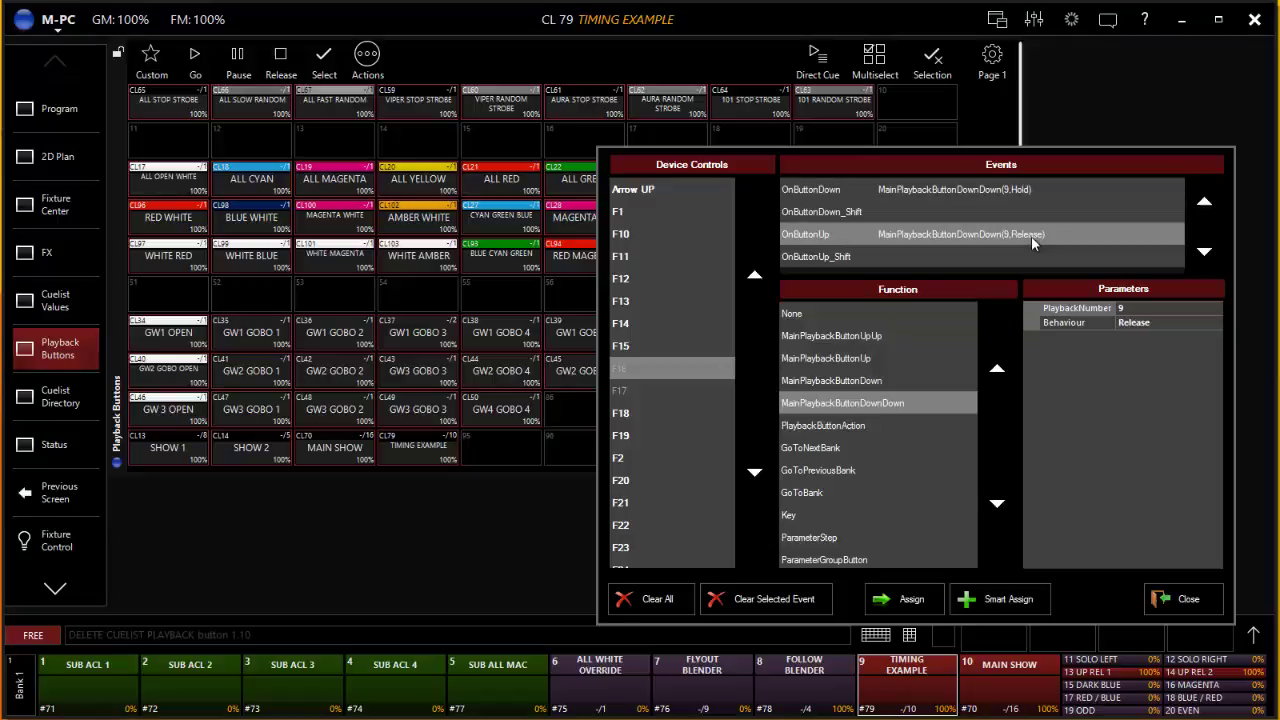
pyautogui.click(645, 392)
pyautogui.click(978, 192)
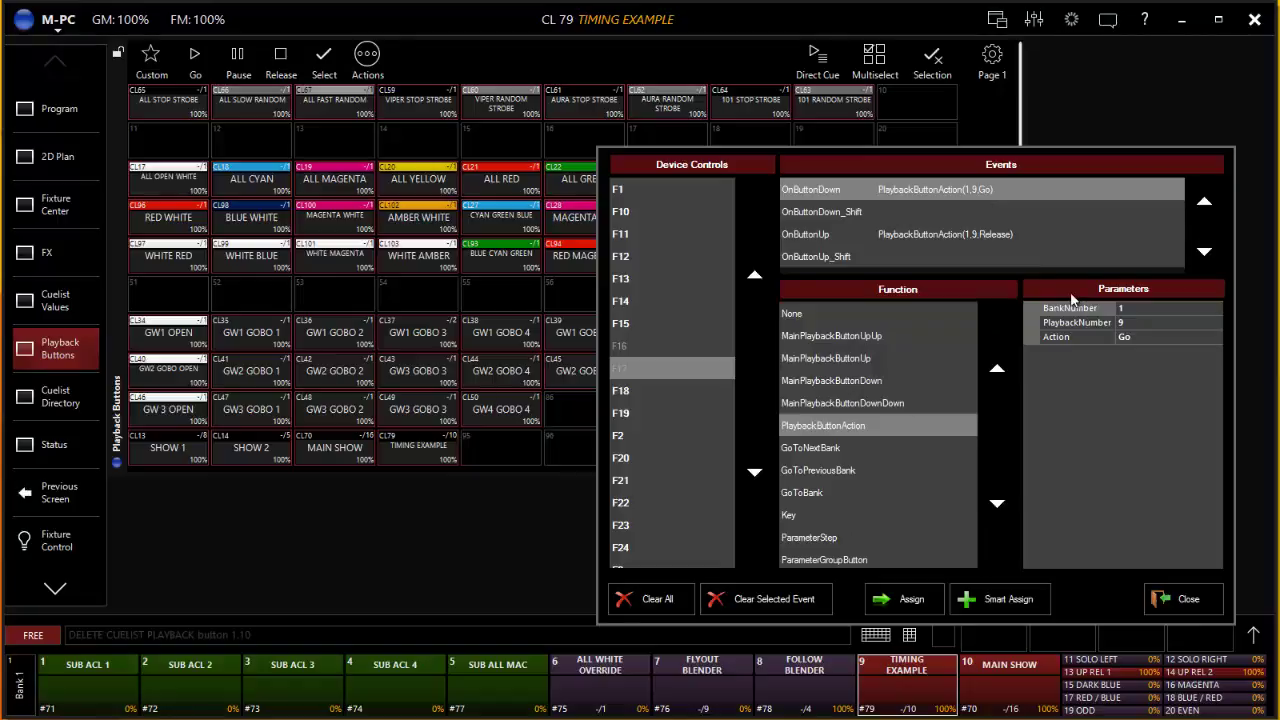
pyautogui.click(1183, 598)
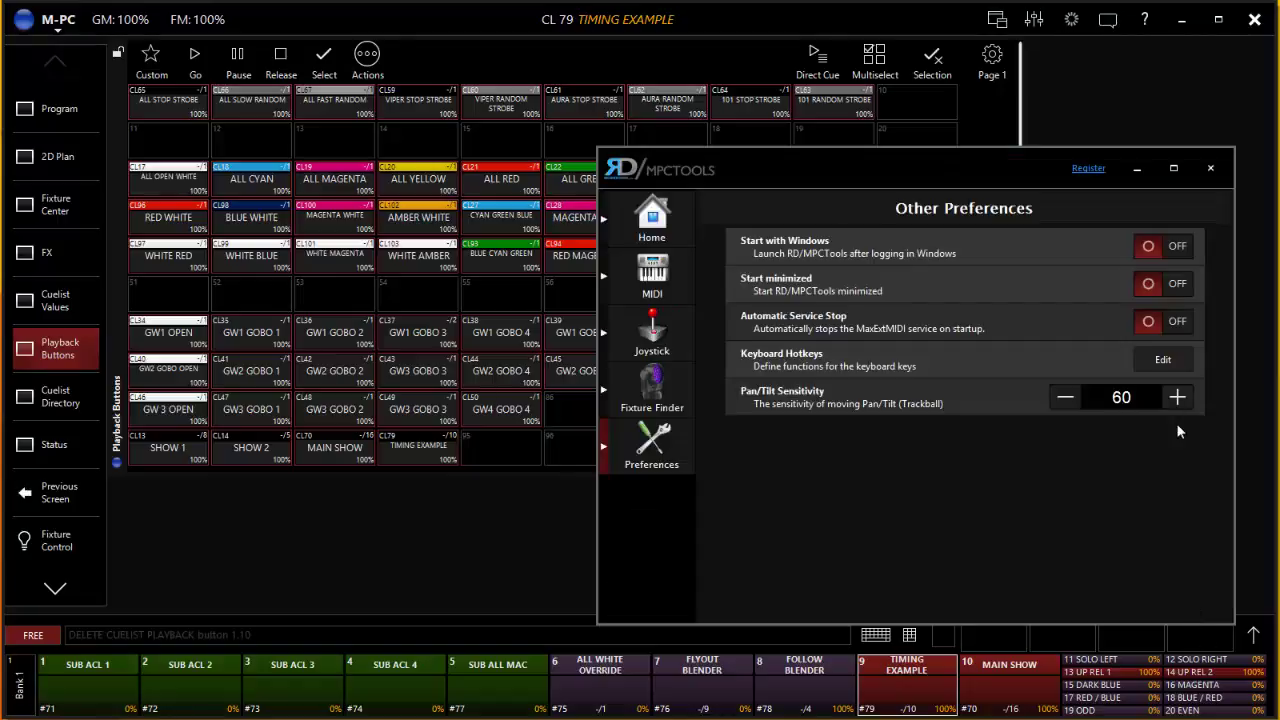